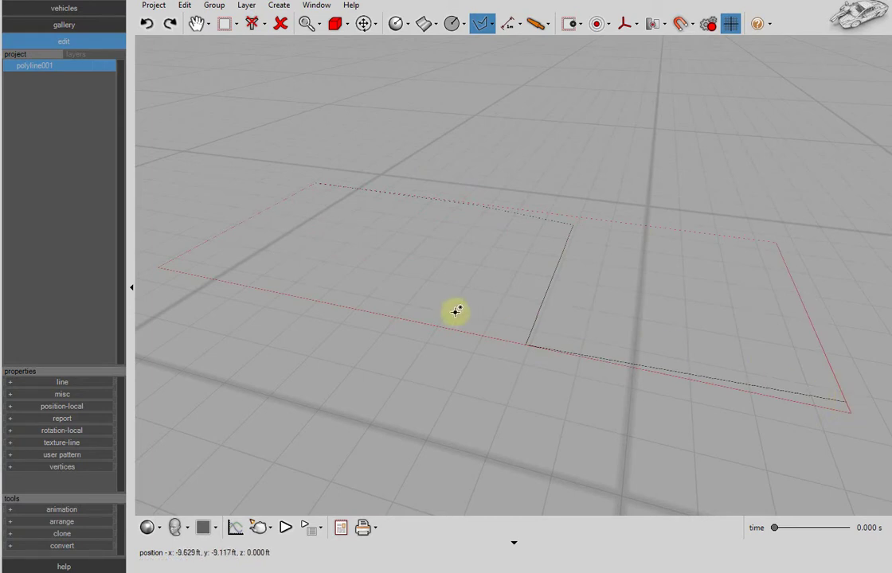
# Adjust the upper corner vertex and the near end vertex to square up the Z-shaped polyline at about 70 ft long.
pyautogui.scroll(-2, 382, 291)
pyautogui.click(196, 23)
pyautogui.click(204, 70)
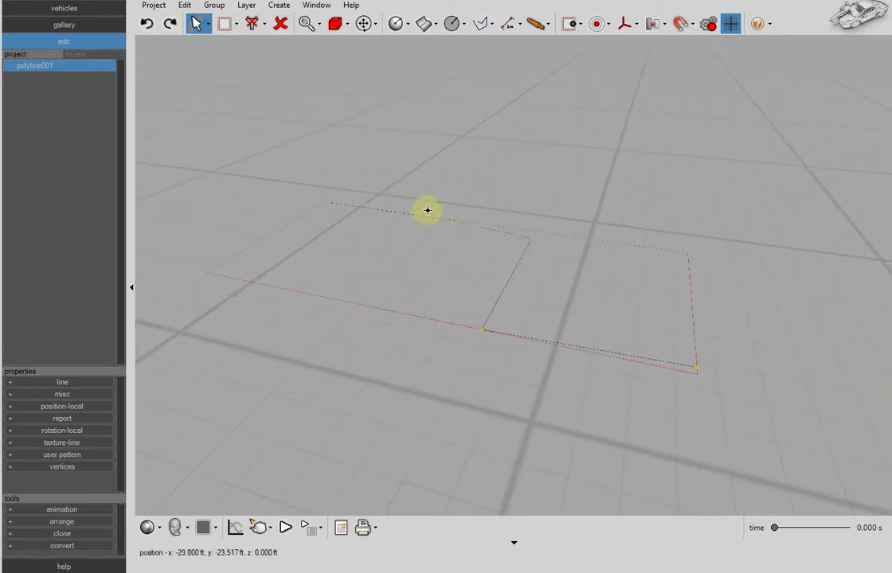
pyautogui.click(435, 213)
pyautogui.moveTo(518, 212); pyautogui.dragTo(525, 198)
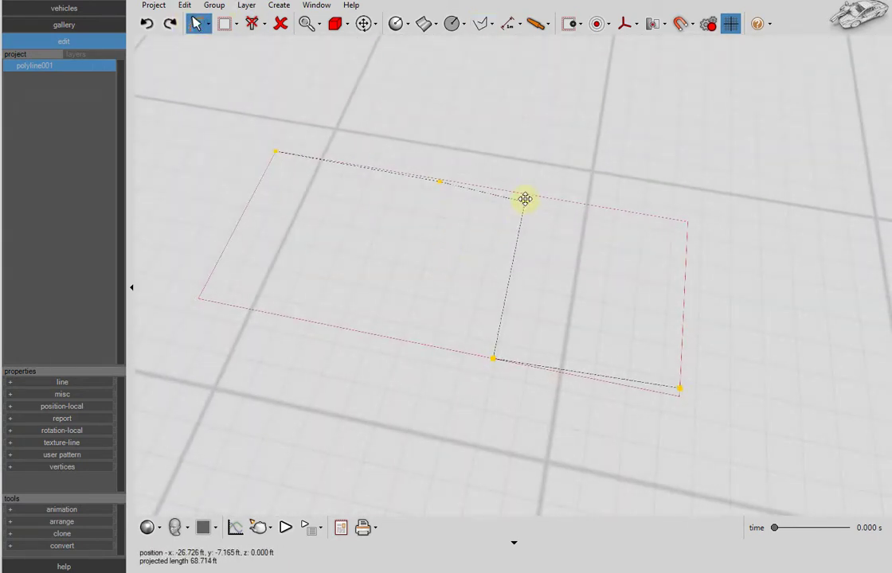
pyautogui.moveTo(683, 388); pyautogui.dragTo(684, 396)
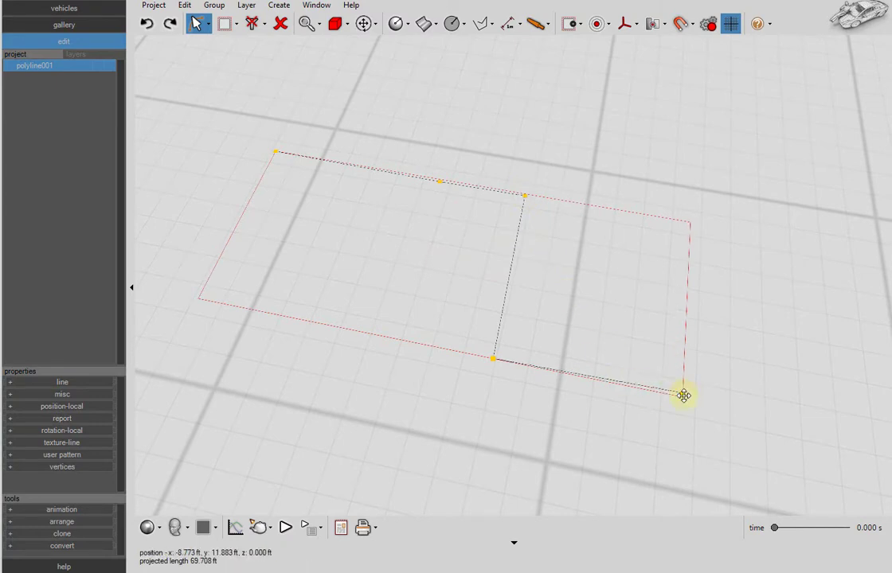
# Set the polyline's line width to 3 ft.
pyautogui.click(86, 379)
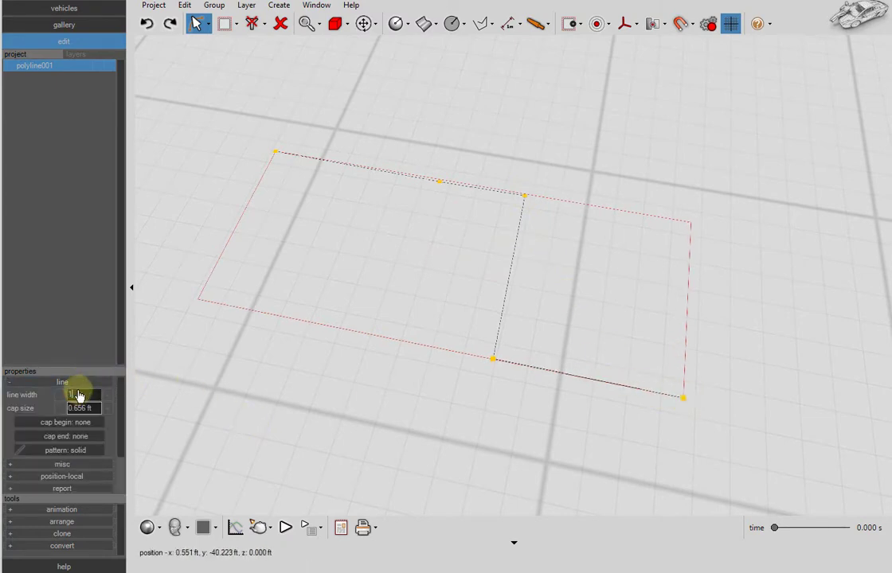
pyautogui.press('Return')
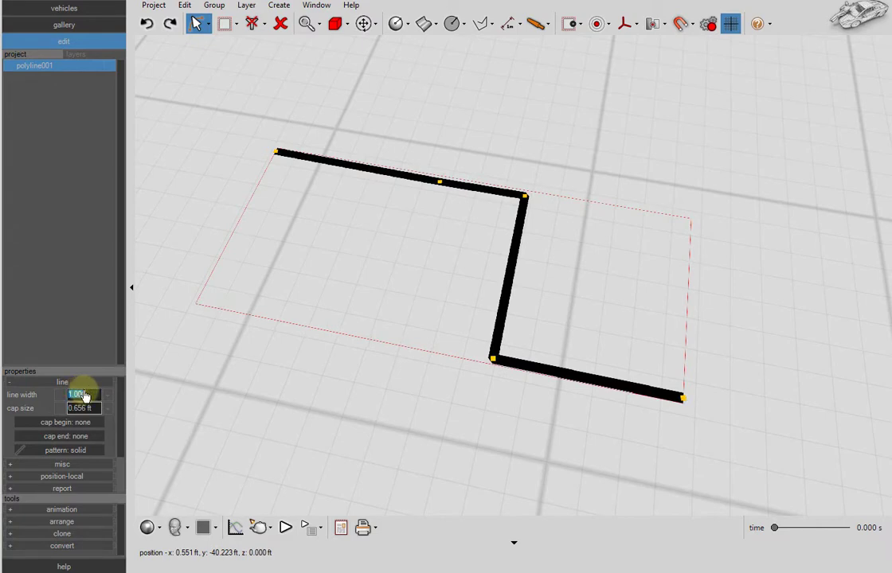
pyautogui.write('3')
pyautogui.press('Return')
# Extrude the thickened polyline upward into a wall about 15 ft high.
pyautogui.moveTo(338, 437); pyautogui.dragTo(323, 275, button='middle')
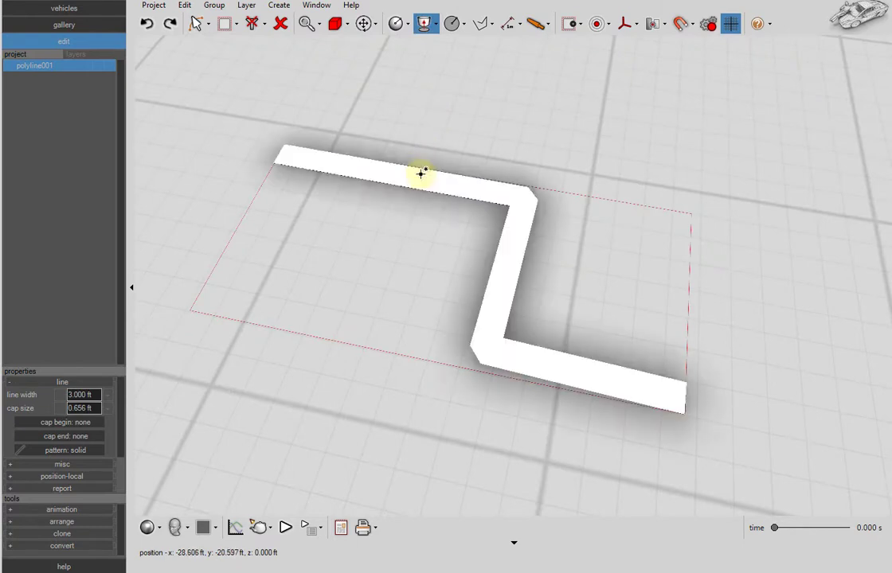
pyautogui.moveTo(423, 176); pyautogui.dragTo(418, 64)
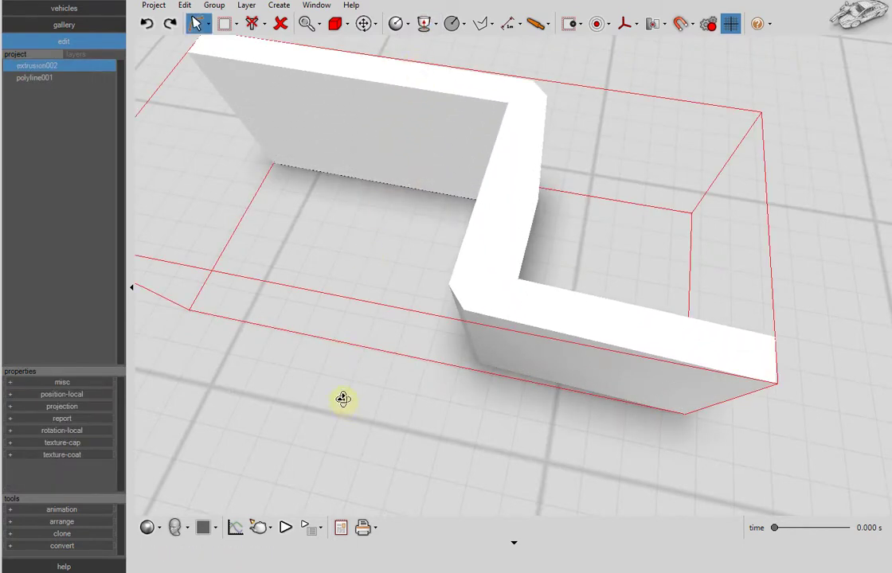
pyautogui.moveTo(344, 399); pyautogui.dragTo(394, 351, button='middle')
pyautogui.moveTo(402, 427); pyautogui.dragTo(473, 410)
pyautogui.moveTo(474, 410); pyautogui.dragTo(590, 293, button='middle')
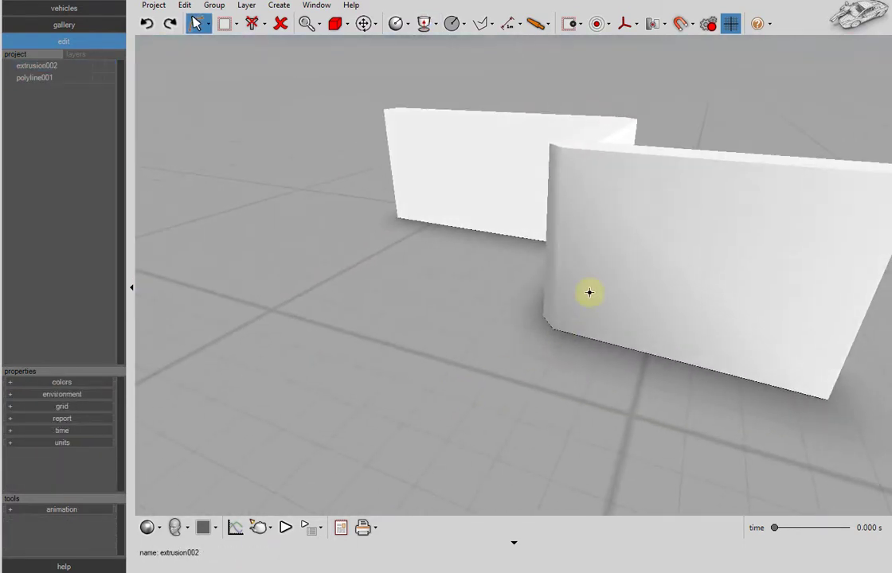
# Set the extruded wall's height to 10 ft.
pyautogui.click(589, 292)
pyautogui.click(64, 382)
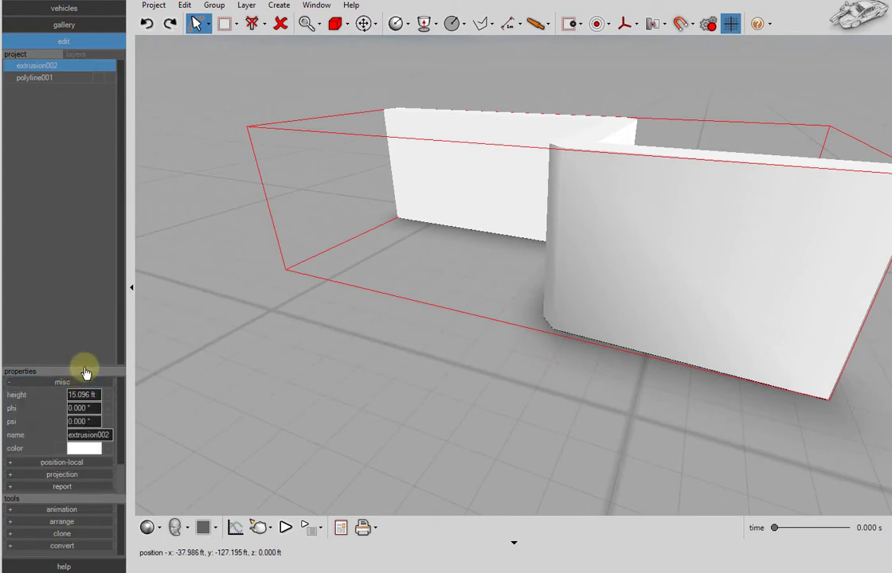
pyautogui.moveTo(85, 372); pyautogui.dragTo(104, 259)
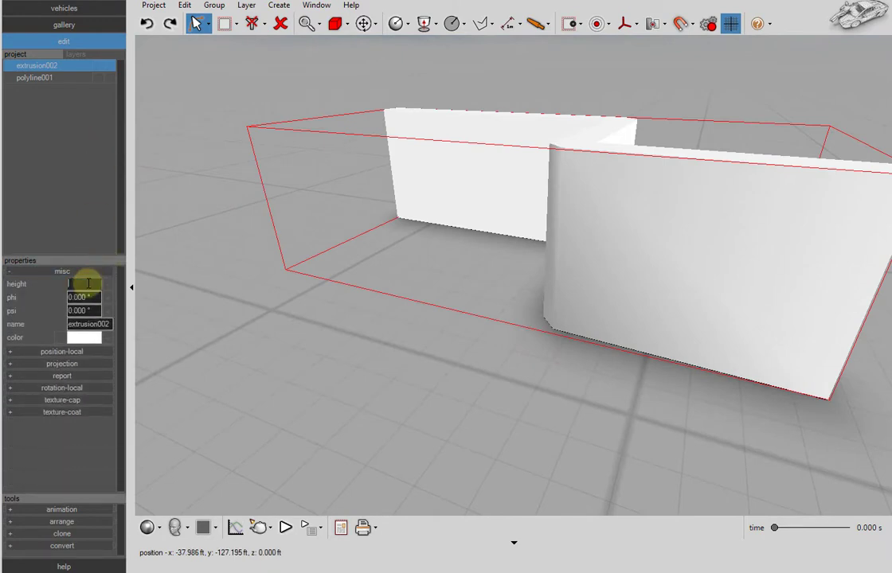
pyautogui.write('0')
pyautogui.press('Return')
pyautogui.moveTo(440, 360); pyautogui.dragTo(482, 420, button='right')
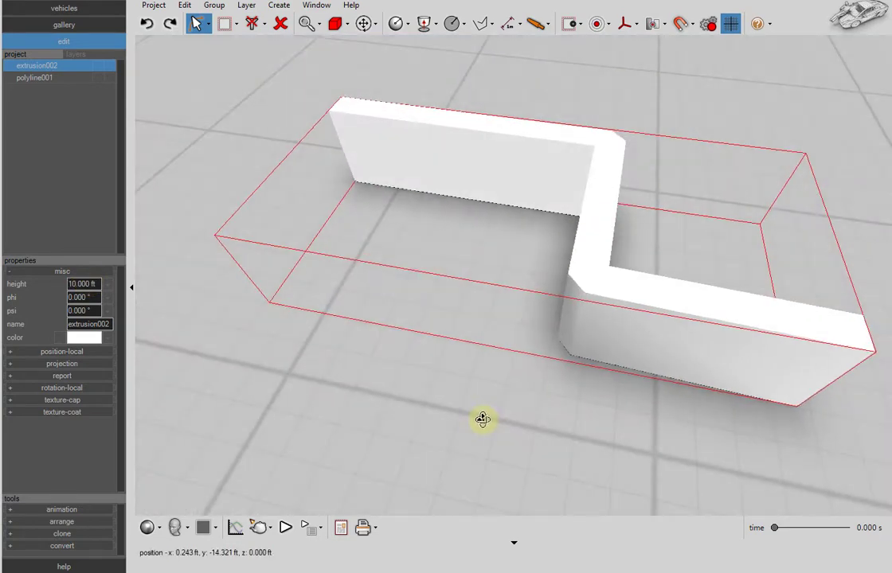
pyautogui.click(487, 421)
# Hide the extrusion and move the polyline's near end vertex outward until the line is about 75 ft long.
pyautogui.moveTo(539, 427); pyautogui.dragTo(376, 412, button='middle')
pyautogui.moveTo(376, 412); pyautogui.dragTo(356, 310, button='right')
pyautogui.moveTo(356, 310); pyautogui.dragTo(338, 392)
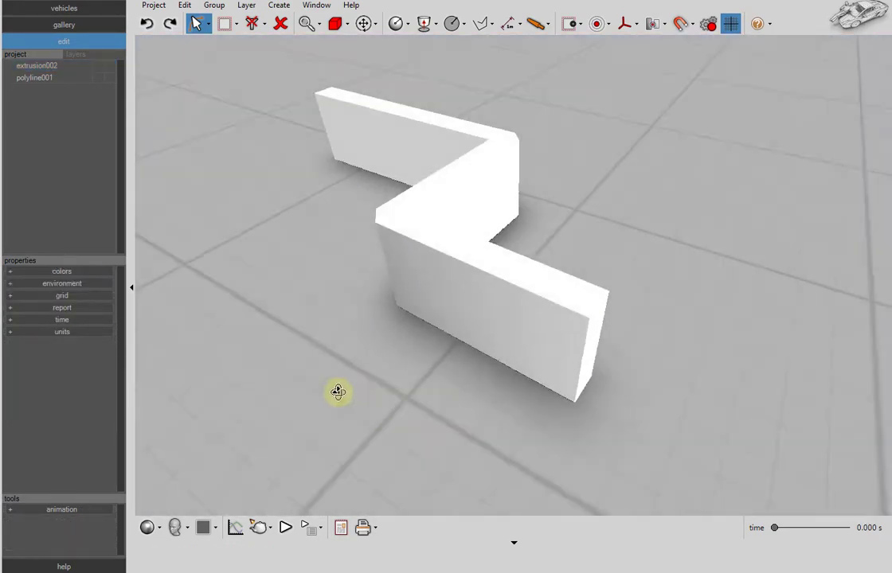
pyautogui.click(62, 80)
pyautogui.moveTo(253, 265); pyautogui.dragTo(255, 350)
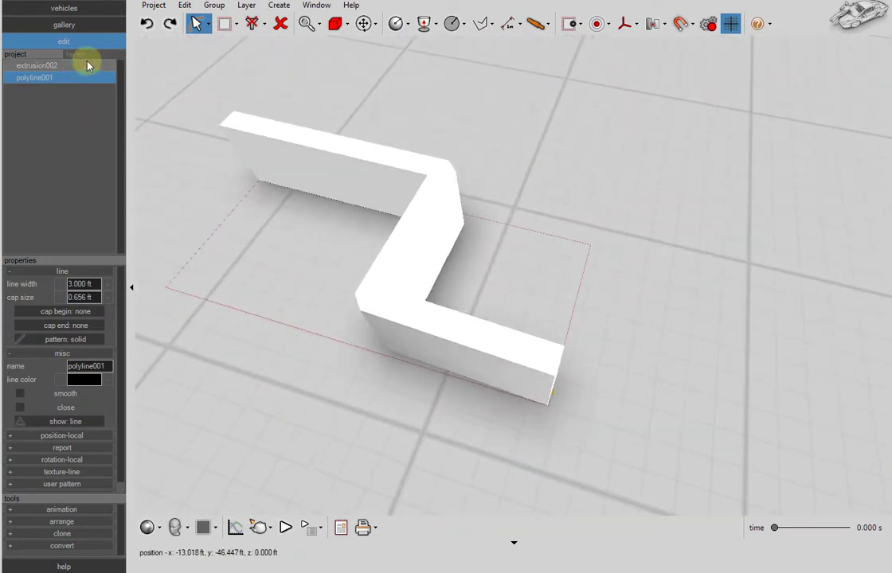
pyautogui.click(99, 66)
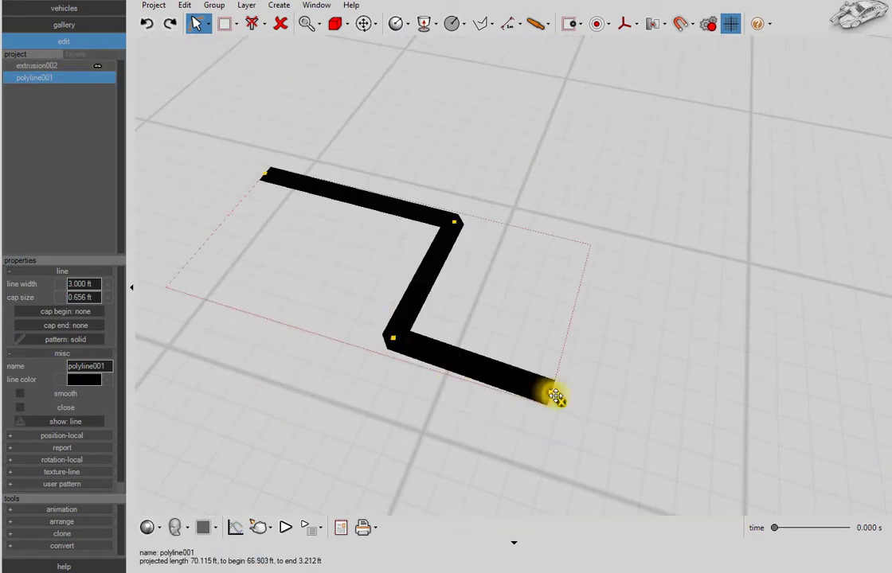
pyautogui.moveTo(555, 396); pyautogui.dragTo(596, 402)
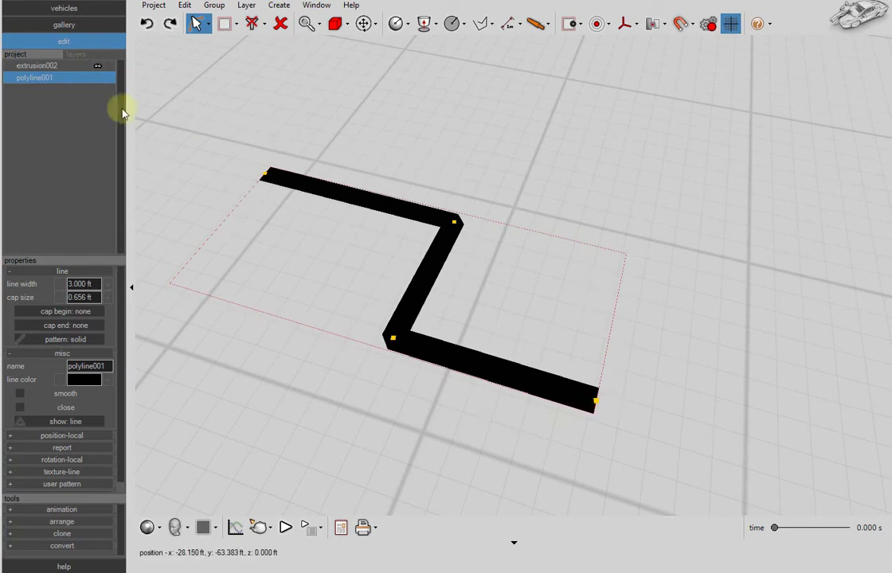
# Show the extrusion again and move the polyline's near end vertex slightly farther outward.
pyautogui.click(98, 67)
pyautogui.moveTo(376, 394); pyautogui.dragTo(395, 428)
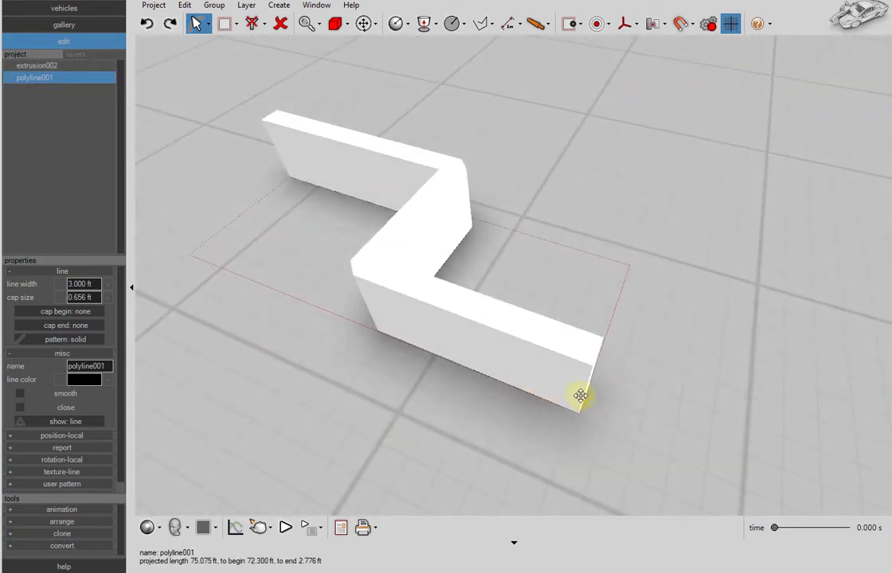
pyautogui.moveTo(580, 396)
pyautogui.mouseDown()
pyautogui.moveTo(625, 287)
pyautogui.moveTo(585, 404)
pyautogui.mouseUp()
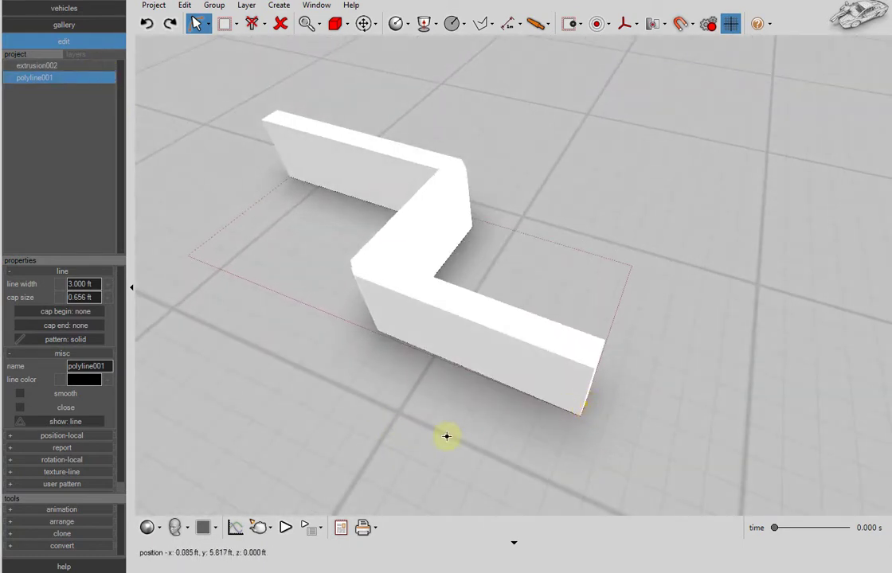
pyautogui.moveTo(447, 436); pyautogui.dragTo(320, 368)
pyautogui.moveTo(320, 368); pyautogui.dragTo(389, 406, button='middle')
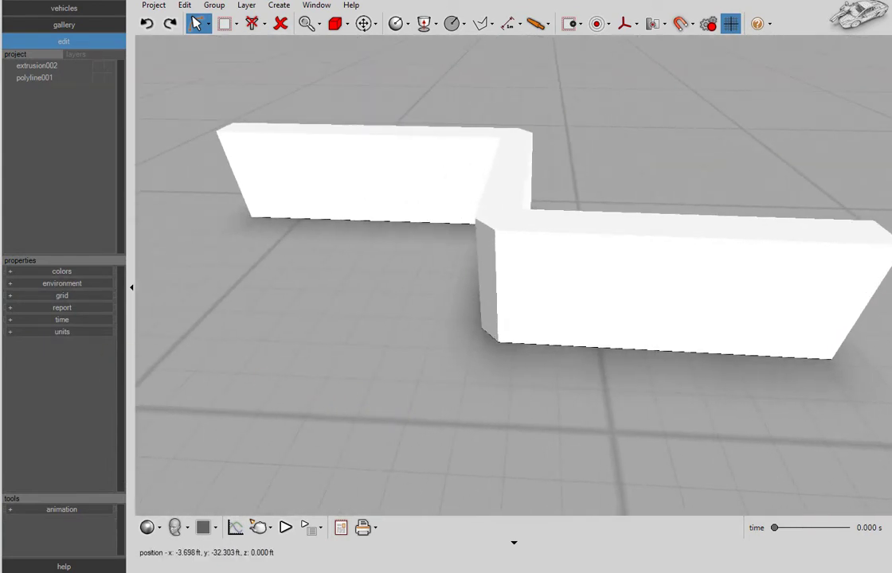
# Switch to the web browser and search Google Images for "brick texture map".
pyautogui.moveTo(1, 171); pyautogui.dragTo(544, 46)
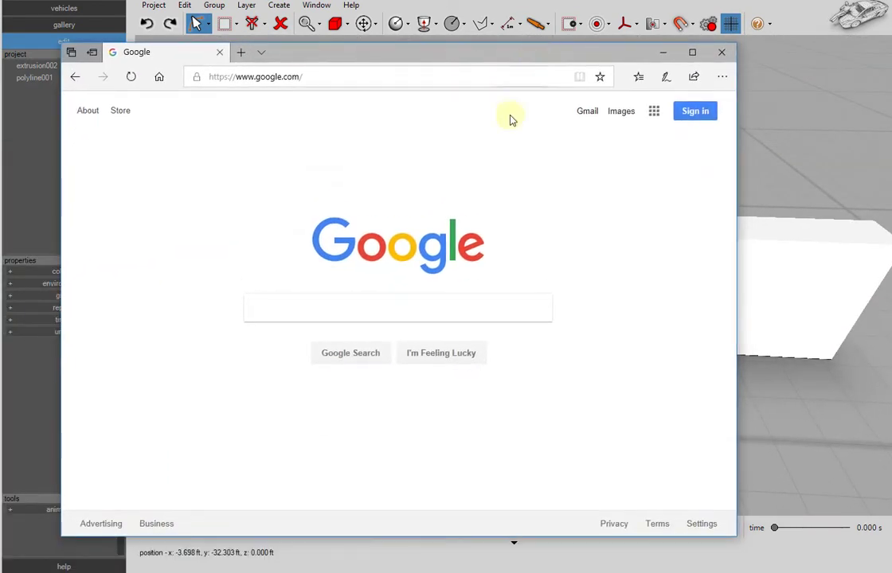
pyautogui.click(299, 307)
pyautogui.write('brick texture map')
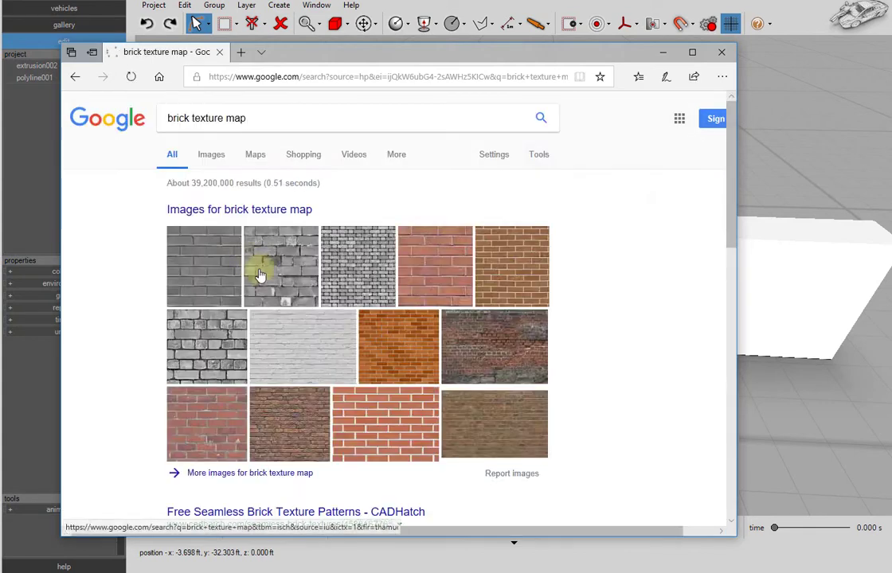
pyautogui.click(211, 156)
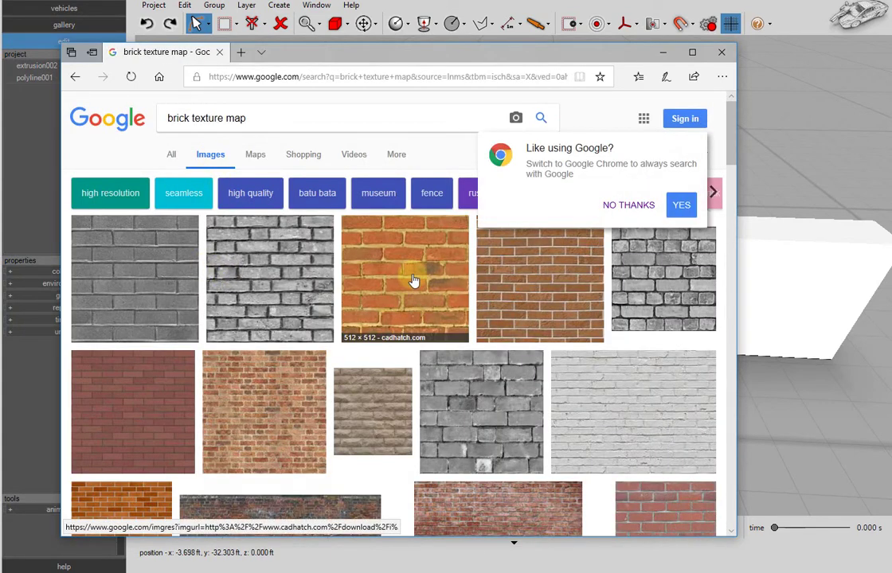
# Save the 3DXO Bricks 37 texture image from the image results and minimize the browser.
pyautogui.click(533, 280)
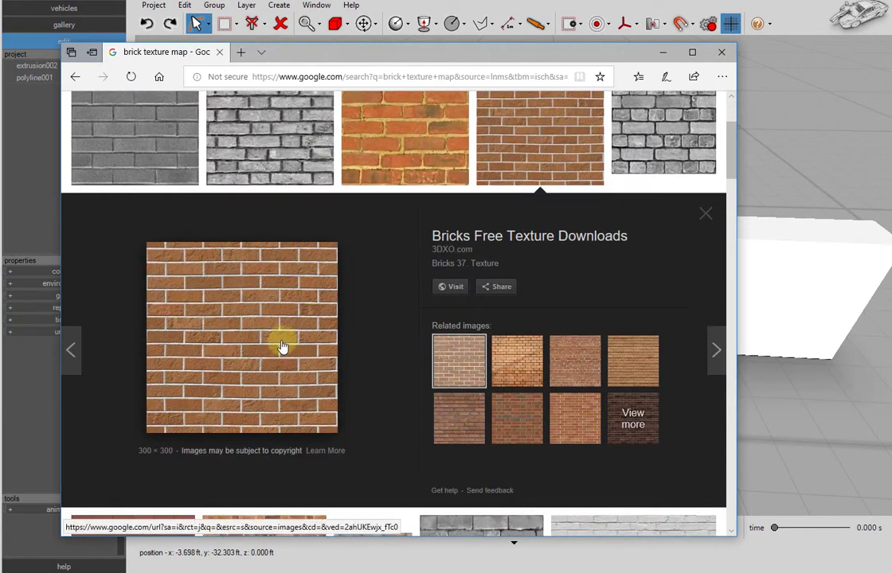
pyautogui.rightClick(277, 316)
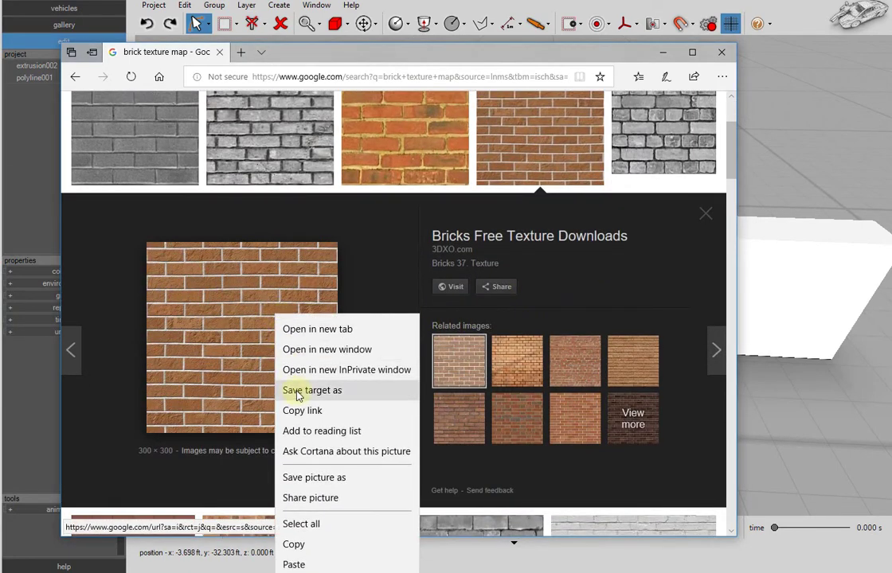
pyautogui.click(313, 477)
pyautogui.click(660, 53)
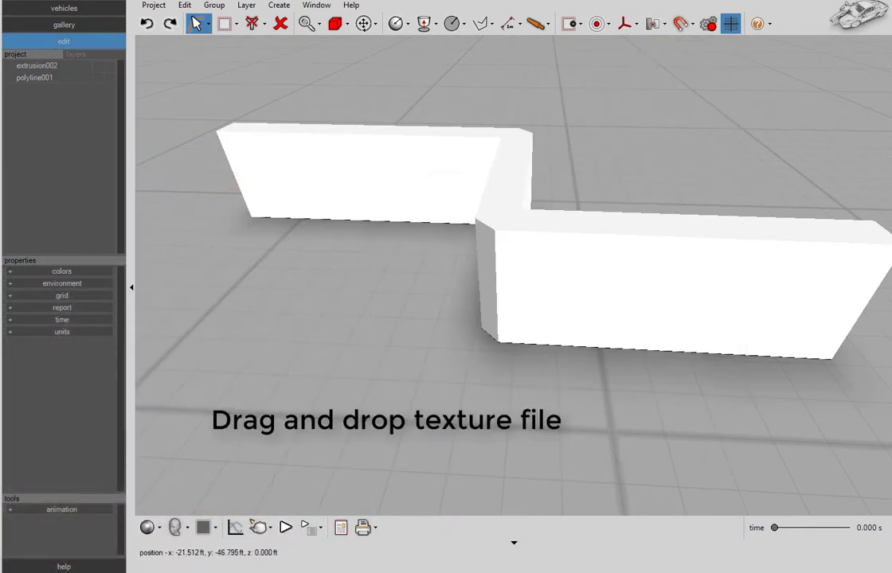
# Apply mauerwerk_0037_c.jpg from the Desktop textures folder to the wall's side faces as the coat texture.
pyautogui.moveTo(0, 119); pyautogui.dragTo(65, 142)
pyautogui.moveTo(203, 191); pyautogui.dragTo(366, 206)
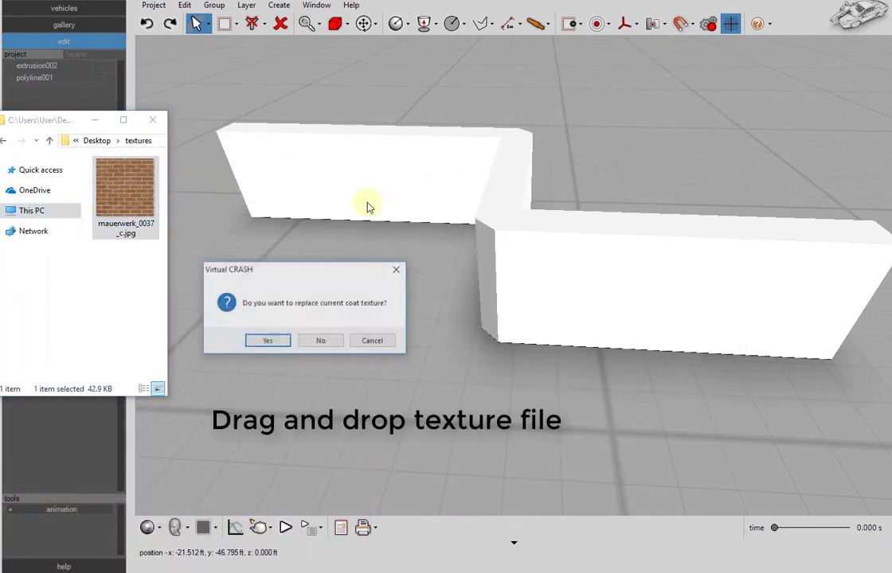
pyautogui.click(276, 343)
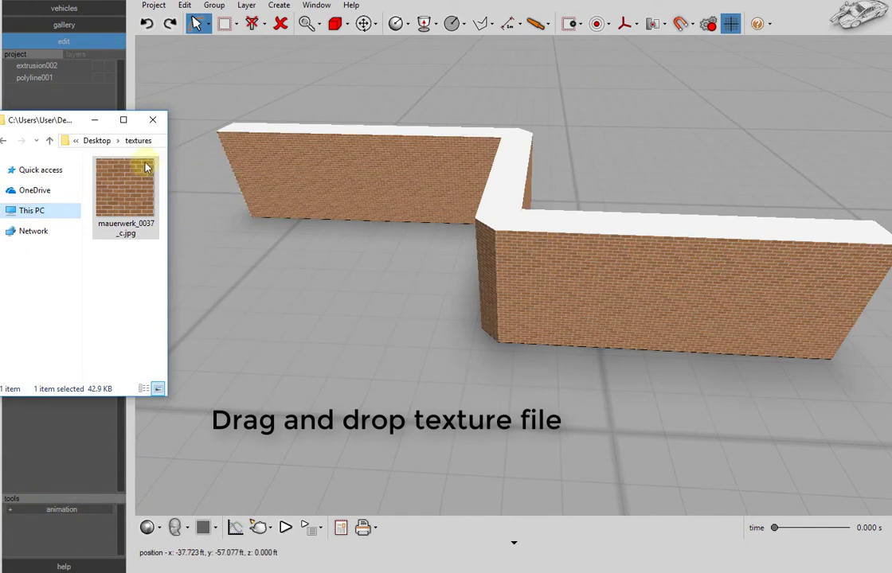
# Apply mauerwerk_0037_c.jpg to the wall's top face, replacing the cap texture.
pyautogui.moveTo(146, 168); pyautogui.dragTo(238, 133)
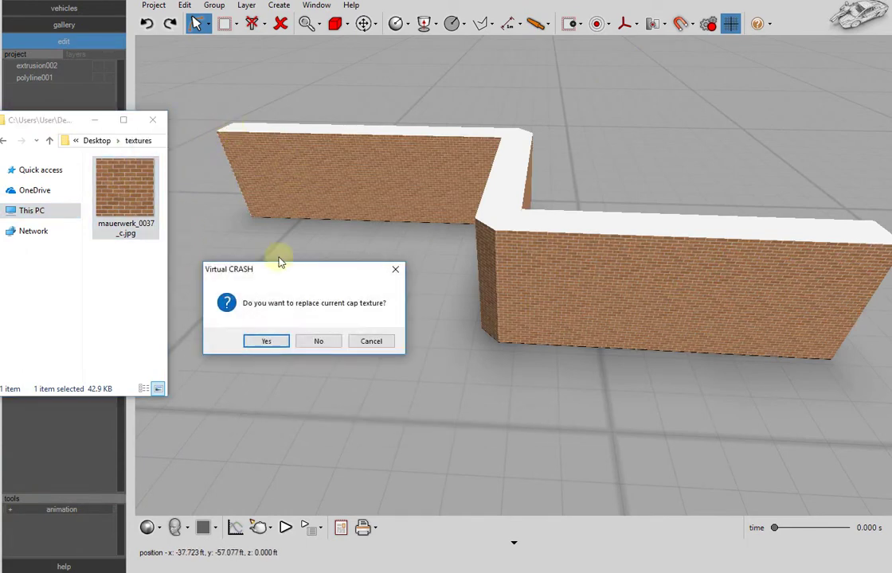
pyautogui.click(267, 341)
pyautogui.moveTo(266, 321); pyautogui.dragTo(276, 412)
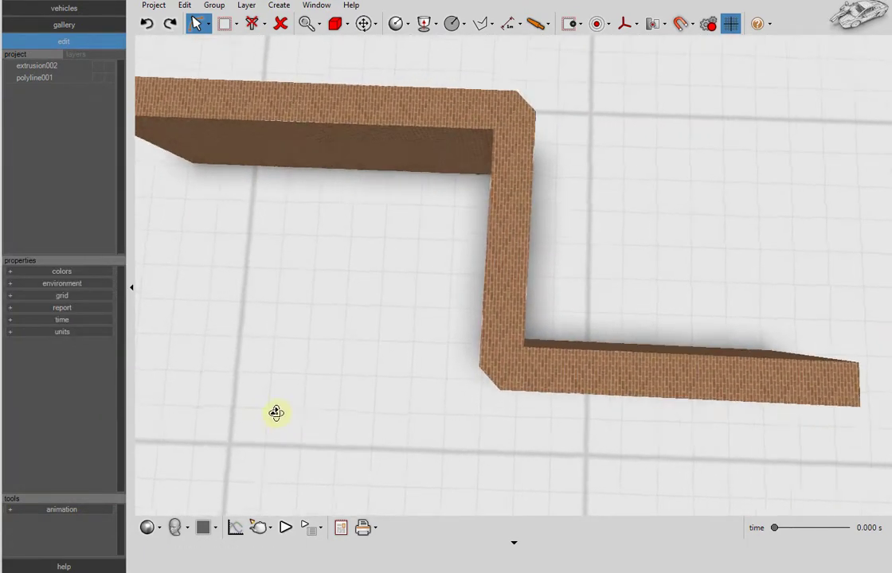
pyautogui.moveTo(277, 413); pyautogui.dragTo(275, 291, button='middle')
# Set the wall's coat texture u size and v size to 6.119 ft.
pyautogui.moveTo(625, 386); pyautogui.dragTo(482, 291)
pyautogui.click(466, 261)
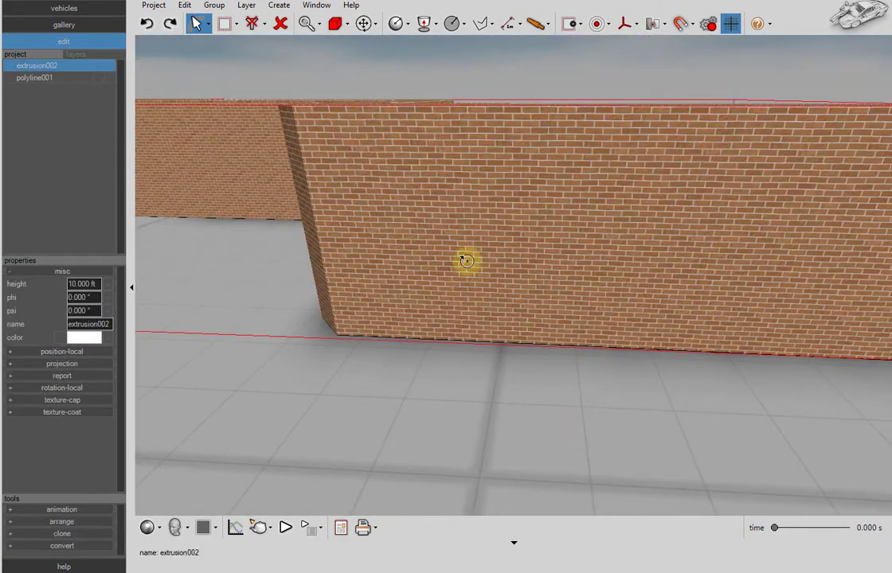
pyautogui.moveTo(81, 264); pyautogui.dragTo(66, 115)
pyautogui.click(70, 271)
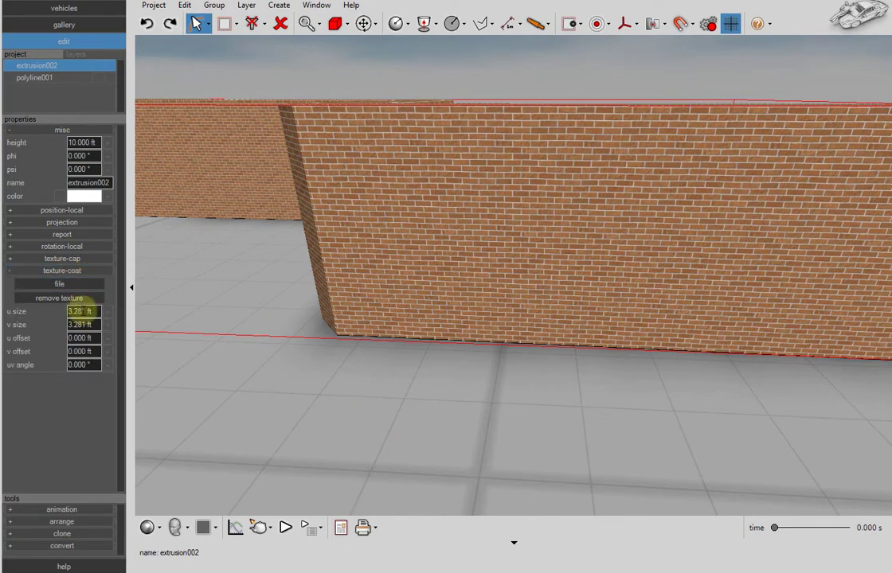
pyautogui.click(64, 328)
pyautogui.moveTo(54, 330)
pyautogui.mouseDown()
pyautogui.moveTo(73, 331)
pyautogui.moveTo(61, 325)
pyautogui.moveTo(75, 342)
pyautogui.moveTo(58, 341)
pyautogui.mouseUp()
pyautogui.click(232, 386)
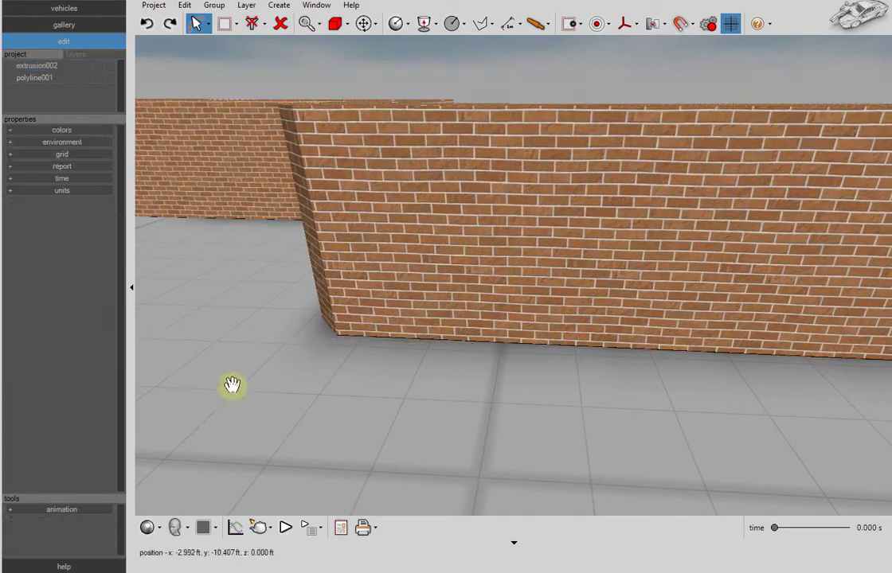
# Set the wall's coat texture u size to 7.510 ft and its cap texture u size to 9.178 ft.
pyautogui.moveTo(253, 379); pyautogui.dragTo(245, 446, button='middle')
pyautogui.click(337, 240)
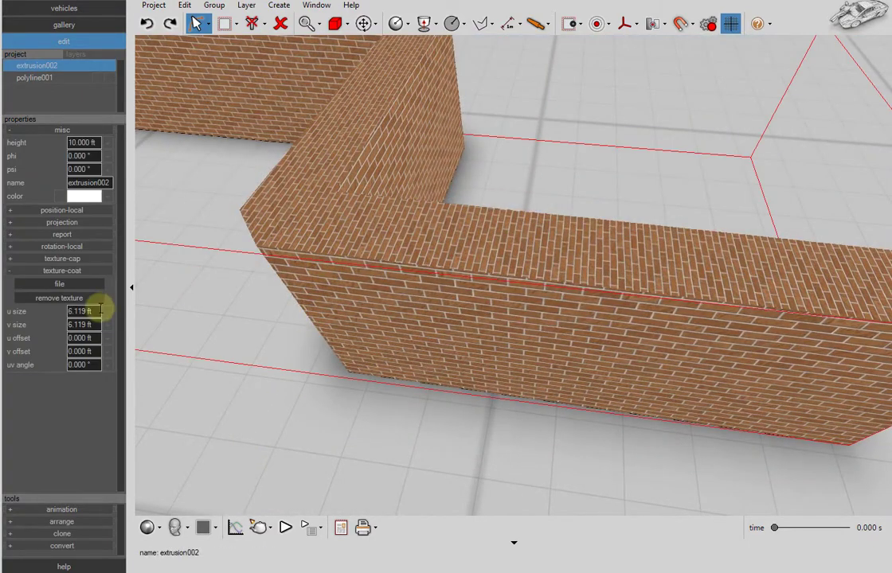
pyautogui.moveTo(63, 328); pyautogui.dragTo(68, 315)
pyautogui.click(77, 256)
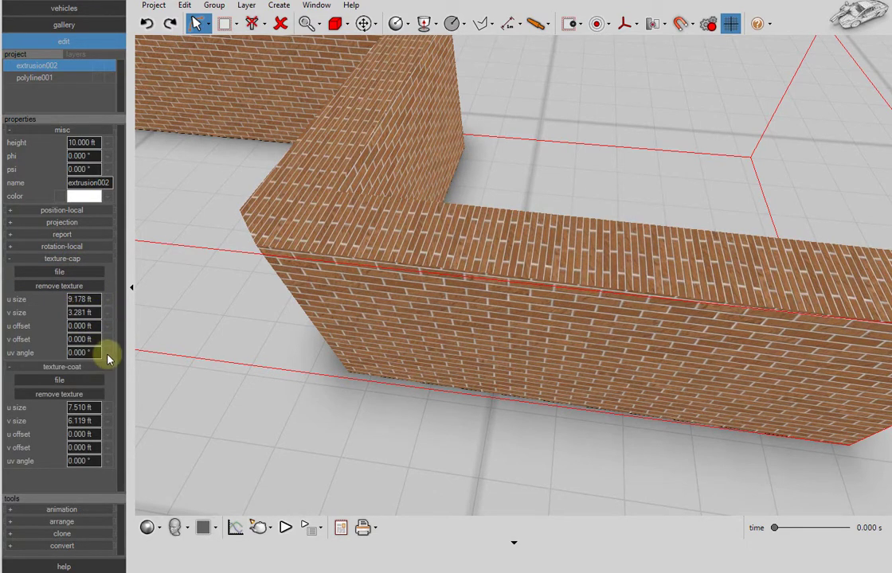
# Set the uv angle of the wall's cap texture to 90°.
pyautogui.moveTo(89, 360)
pyautogui.mouseDown()
pyautogui.moveTo(86, 371)
pyautogui.moveTo(109, 365)
pyautogui.moveTo(99, 359)
pyautogui.mouseUp()
pyautogui.write('90')
pyautogui.press('Return')
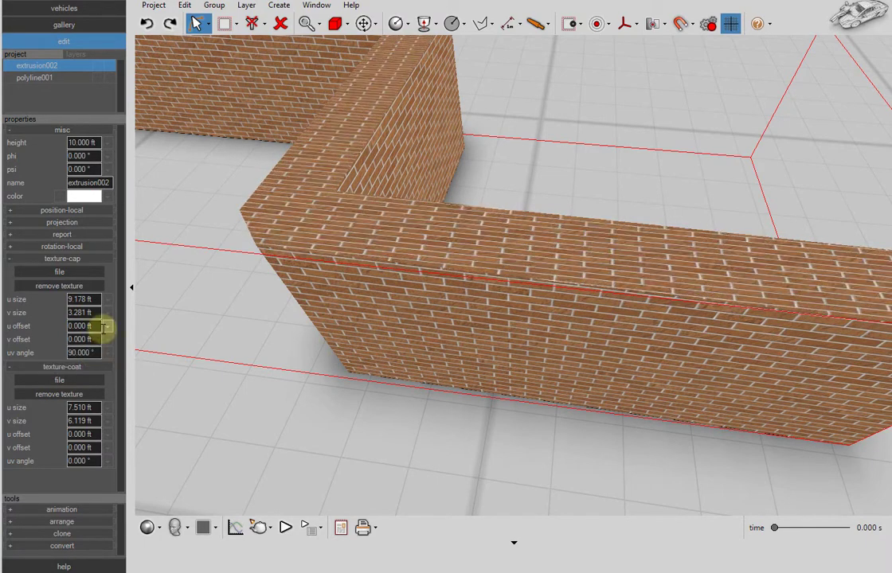
pyautogui.moveTo(291, 421); pyautogui.dragTo(291, 392, button='right')
pyautogui.click(292, 392)
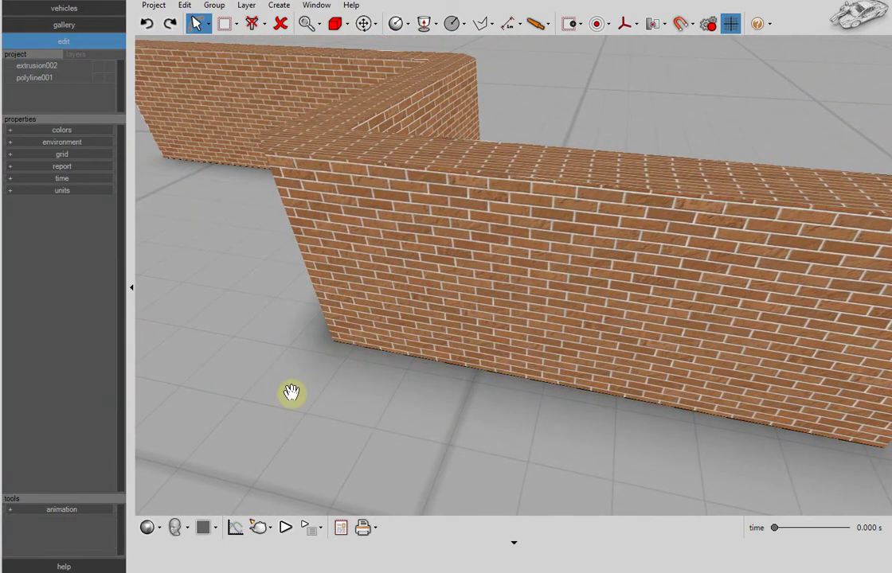
# Draw a closed, filled L-shaped polyline on the open ground in front of the brick wall, with a short arm and a long arm.
pyautogui.scroll(-1, 292, 392)
pyautogui.moveTo(290, 408); pyautogui.dragTo(404, 129)
pyautogui.click(450, 23)
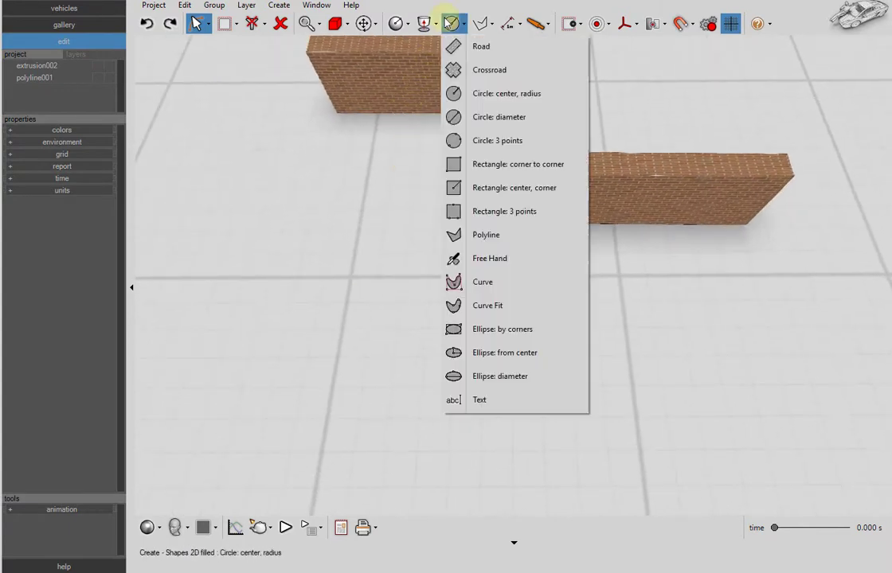
pyautogui.click(495, 237)
pyautogui.click(209, 269)
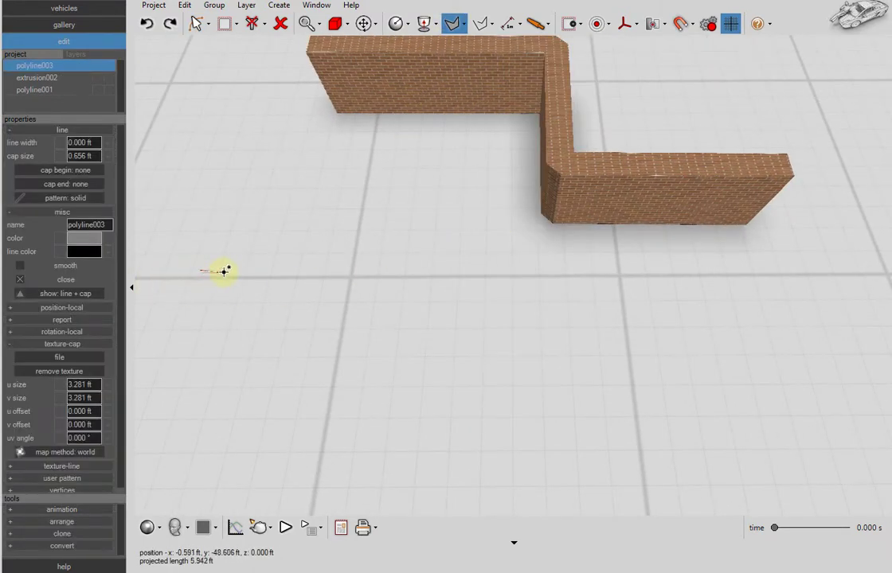
pyautogui.click(238, 377)
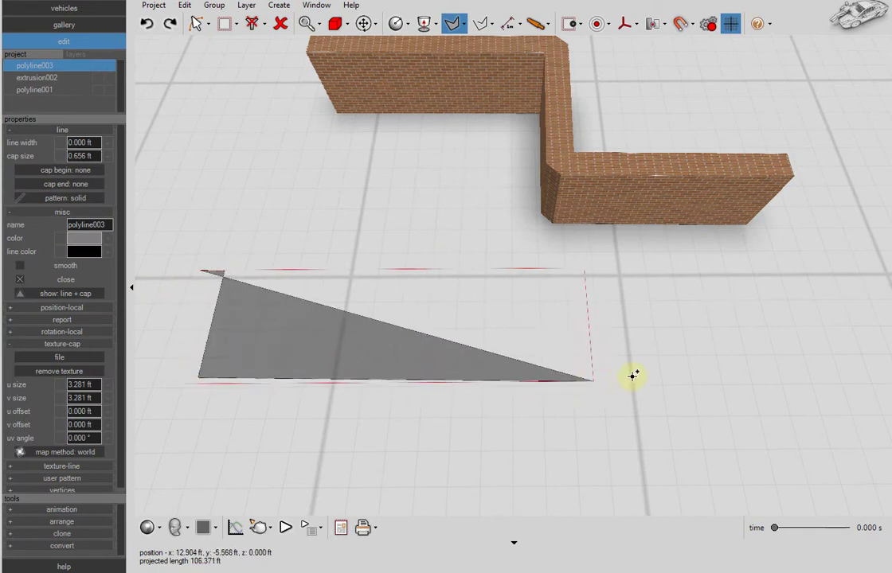
pyautogui.click(781, 368)
pyautogui.click(783, 390)
pyautogui.scroll(-2, 730, 392)
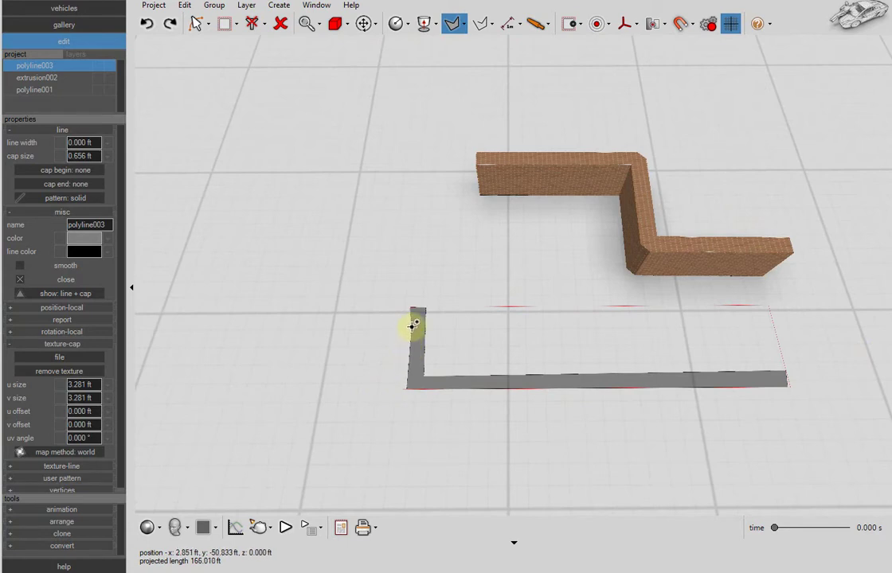
# Adjust the vertices at the end of the L-shaped polyline's short arm using Select, Move And Manipulate.
pyautogui.click(196, 23)
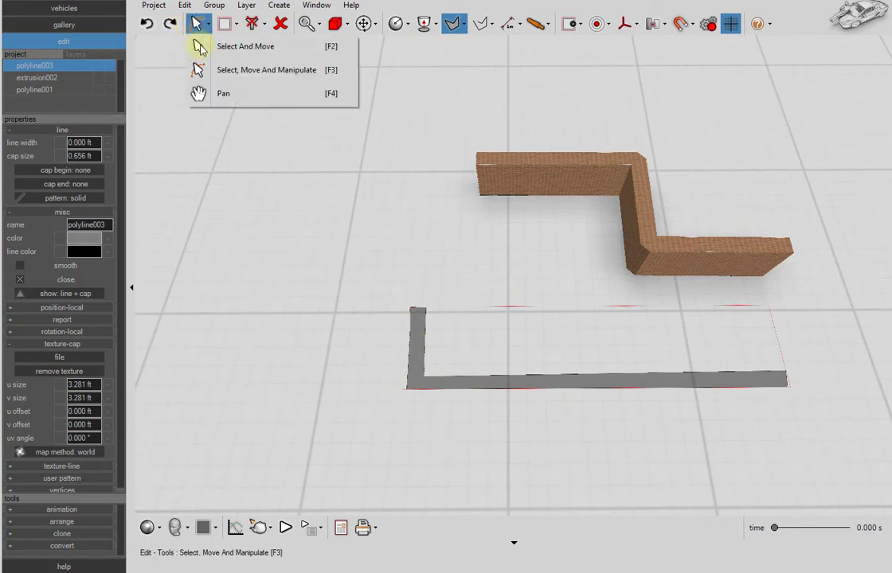
pyautogui.click(223, 70)
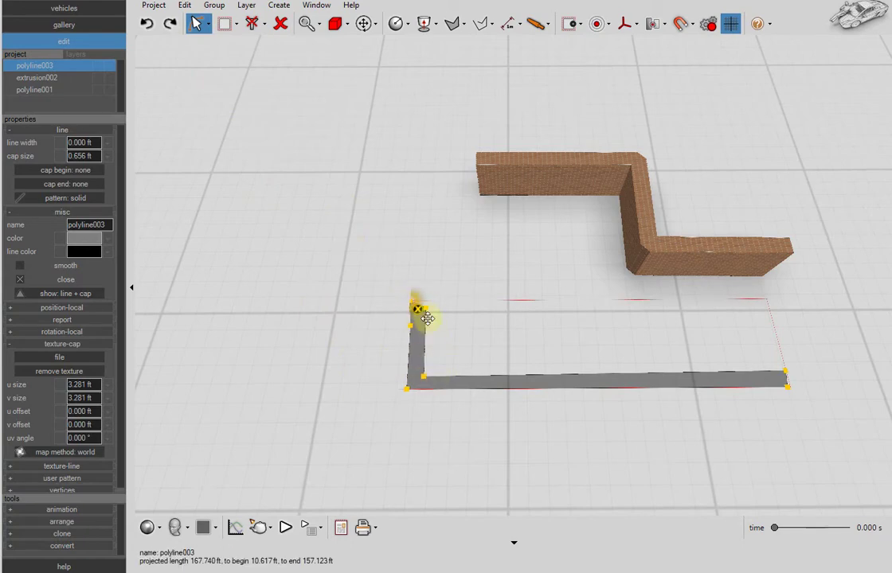
pyautogui.moveTo(489, 428); pyautogui.dragTo(410, 384)
# Extrude the L-shaped polyline to a height of about 11.4 ft.
pyautogui.click(425, 23)
pyautogui.click(427, 94)
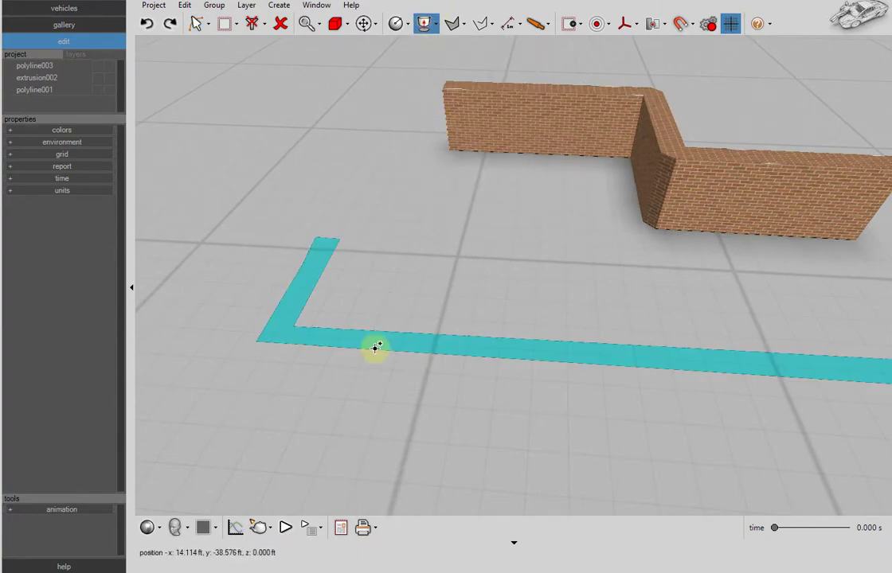
pyautogui.click(375, 348)
pyautogui.click(360, 264)
pyautogui.moveTo(317, 371); pyautogui.dragTo(182, 356)
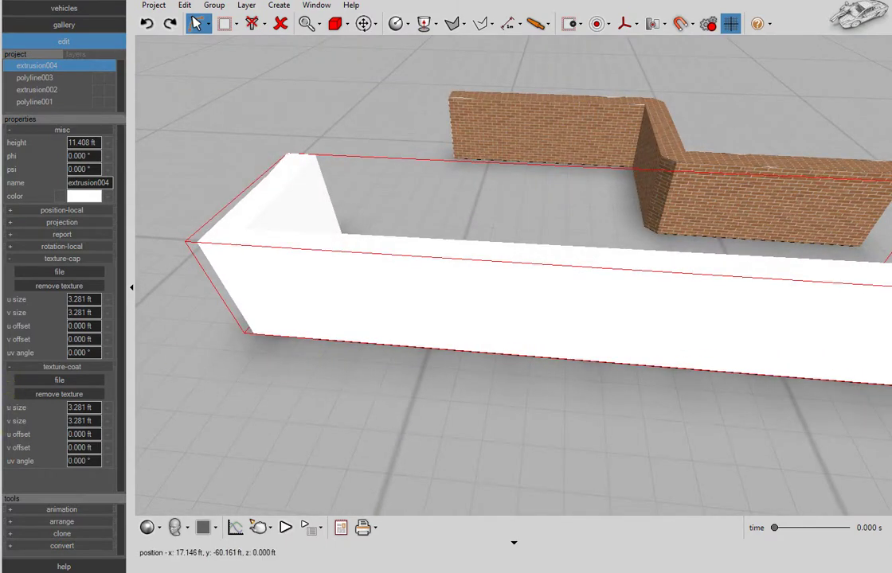
# Apply mauerwerk_0037_c.jpg to the L-shaped wall, replacing both its coat and cap textures.
pyautogui.hotkey('alt', 'Tab')
pyautogui.moveTo(170, 227); pyautogui.dragTo(290, 295)
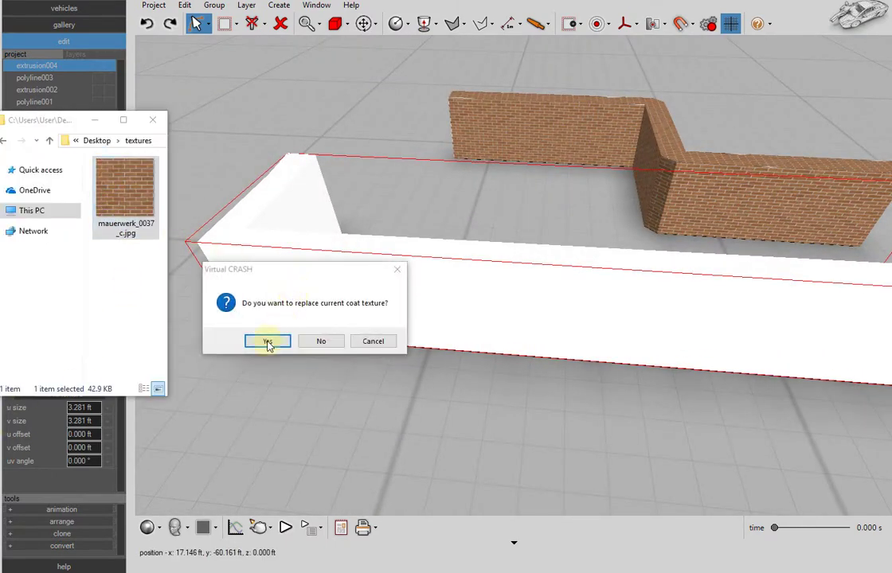
pyautogui.click(266, 341)
pyautogui.moveTo(229, 235); pyautogui.dragTo(229, 237)
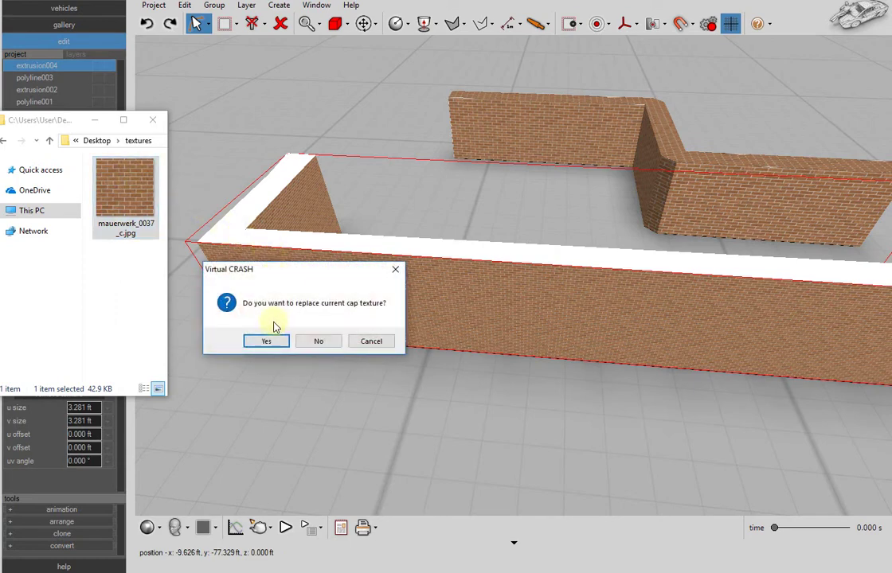
pyautogui.click(266, 341)
pyautogui.click(55, 126)
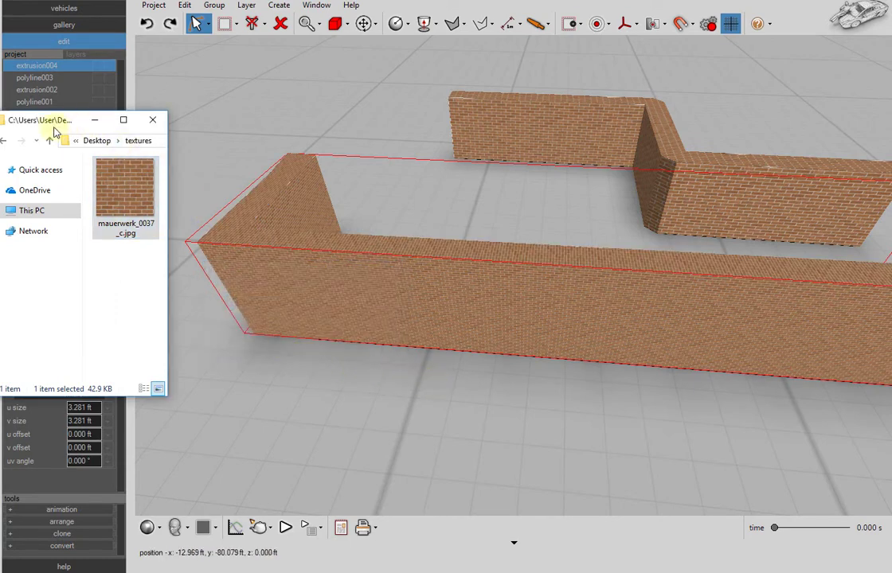
pyautogui.click(96, 121)
# Move the parent shape polyline003 in the XY plane away from the L-shaped wall onto clear ground.
pyautogui.click(40, 77)
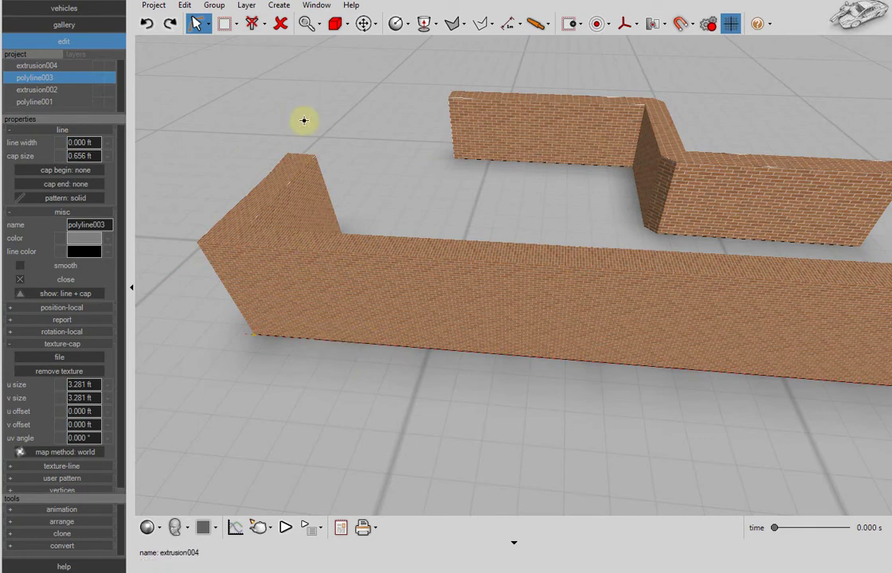
pyautogui.click(366, 23)
pyautogui.click(422, 114)
pyautogui.moveTo(521, 249); pyautogui.dragTo(495, 371)
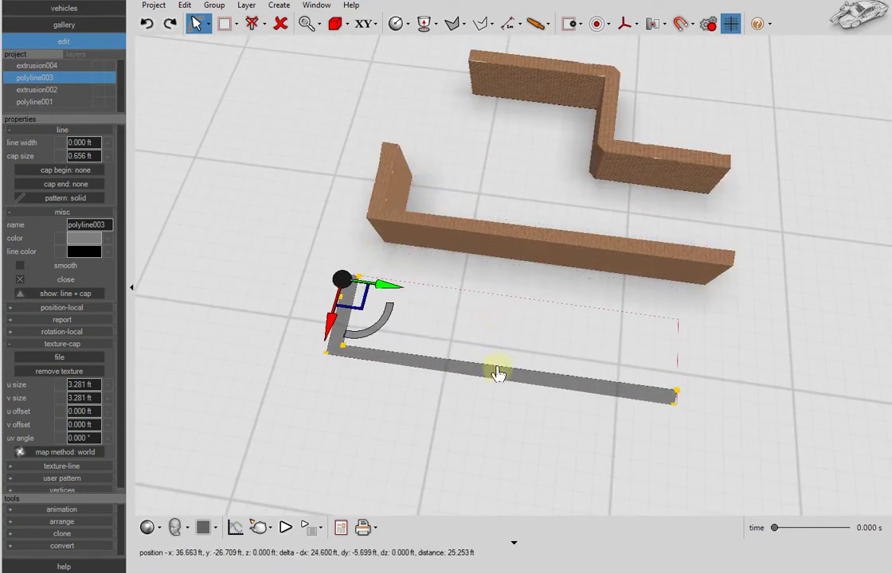
# Reshape polyline003 by moving the two vertices at the far end of its long arm, lengthening the arm and keeping its width even.
pyautogui.moveTo(678, 388)
pyautogui.mouseDown()
pyautogui.moveTo(641, 374)
pyautogui.moveTo(552, 378)
pyautogui.moveTo(689, 352)
pyautogui.moveTo(673, 382)
pyautogui.mouseUp()
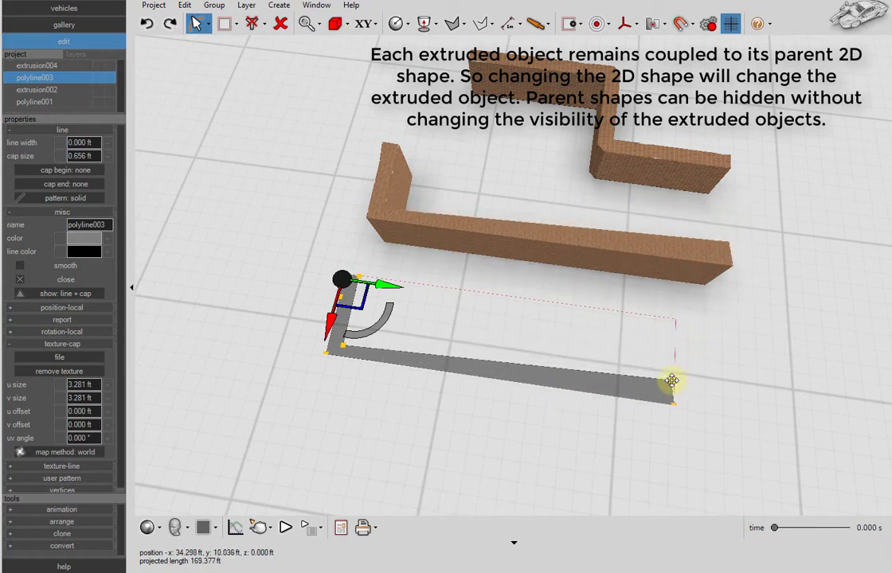
pyautogui.moveTo(670, 381); pyautogui.dragTo(550, 337, button='middle')
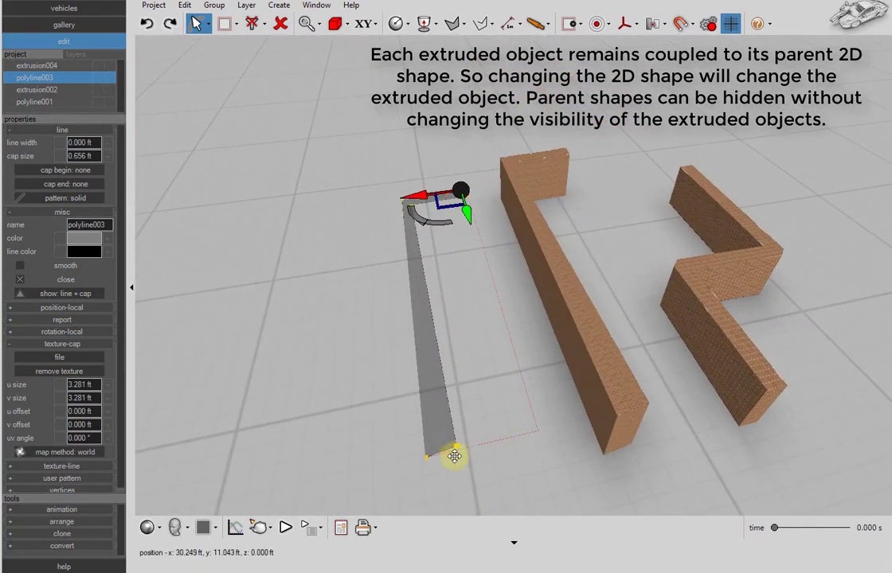
pyautogui.moveTo(454, 456); pyautogui.dragTo(450, 492)
pyautogui.moveTo(424, 462); pyautogui.dragTo(443, 507)
pyautogui.moveTo(529, 485); pyautogui.dragTo(752, 400, button='middle')
pyautogui.moveTo(527, 412); pyautogui.dragTo(451, 341, button='middle')
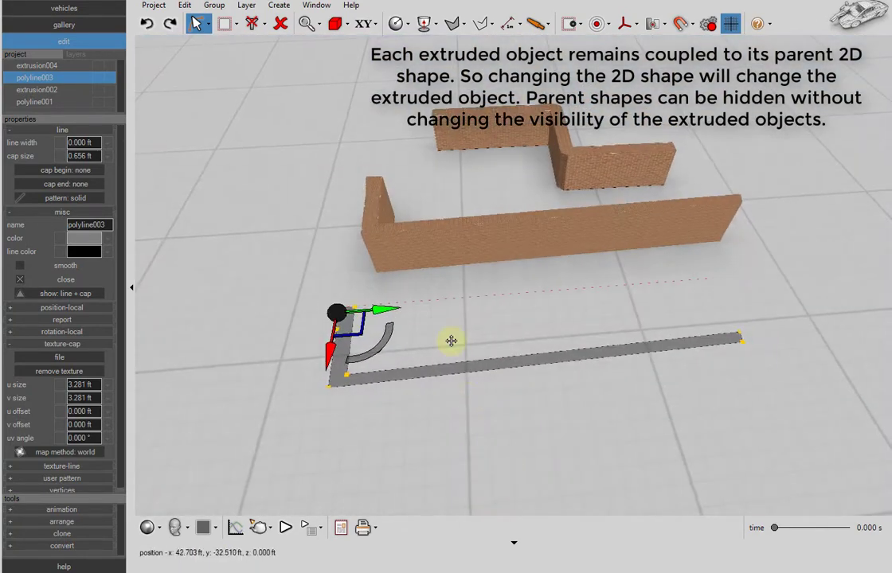
pyautogui.moveTo(510, 282); pyautogui.dragTo(357, 439)
pyautogui.moveTo(466, 226); pyautogui.dragTo(430, 223, button='middle')
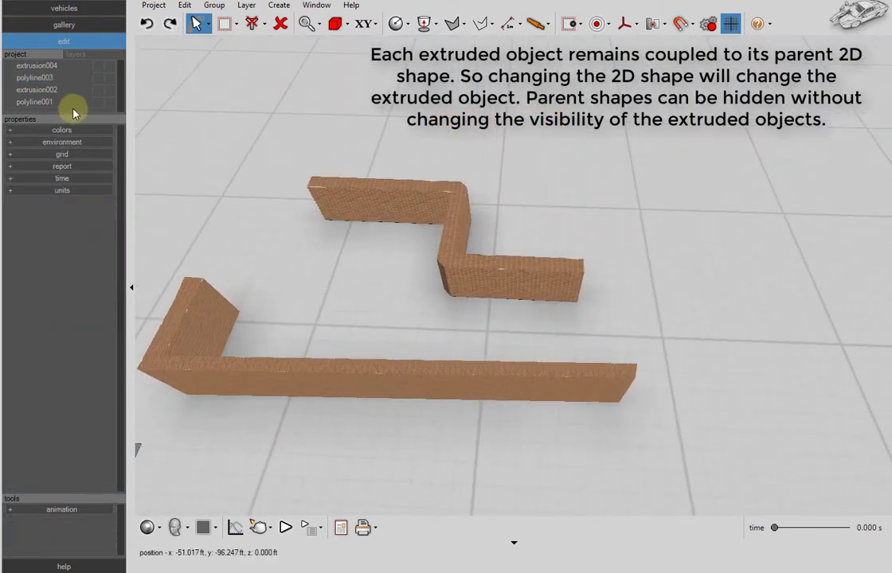
# Move the parent shape polyline001 in the XY plane clear of the zigzag wall.
pyautogui.click(64, 102)
pyautogui.moveTo(346, 237); pyautogui.dragTo(409, 157)
pyautogui.moveTo(546, 134); pyautogui.dragTo(460, 188)
pyautogui.click(515, 259)
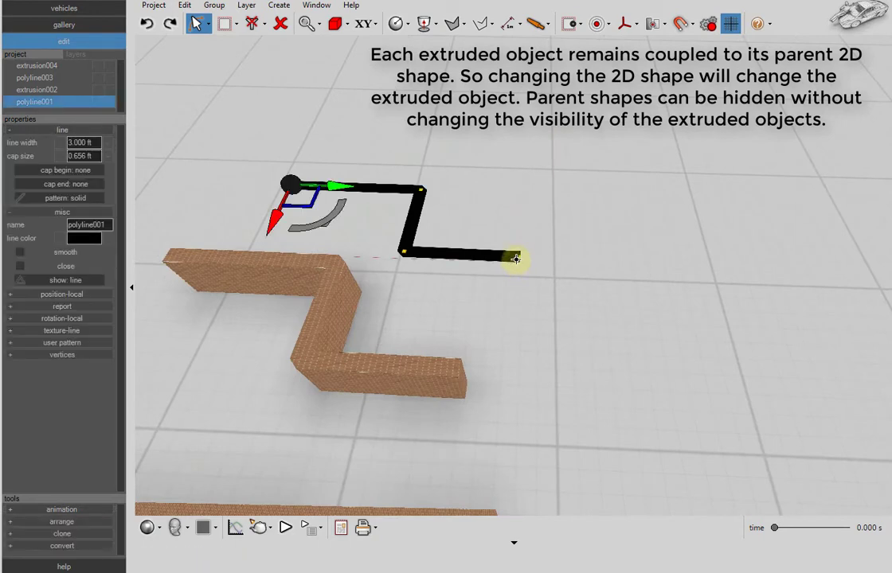
# Stretch the last segment of polyline001 by its end vertex and shift the adjoining corner to square up the middle segment.
pyautogui.moveTo(518, 259); pyautogui.dragTo(709, 268)
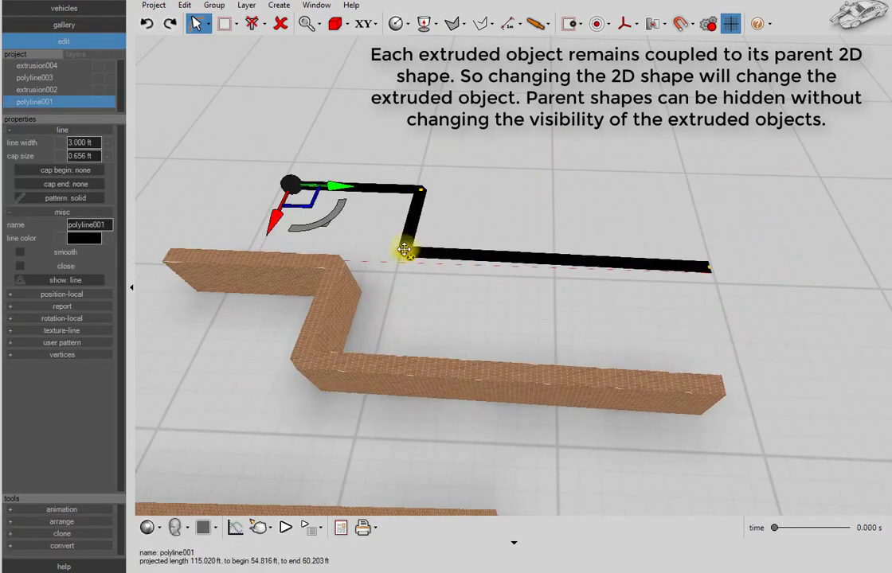
pyautogui.moveTo(404, 250)
pyautogui.mouseDown()
pyautogui.moveTo(466, 223)
pyautogui.moveTo(412, 309)
pyautogui.moveTo(419, 254)
pyautogui.mouseUp()
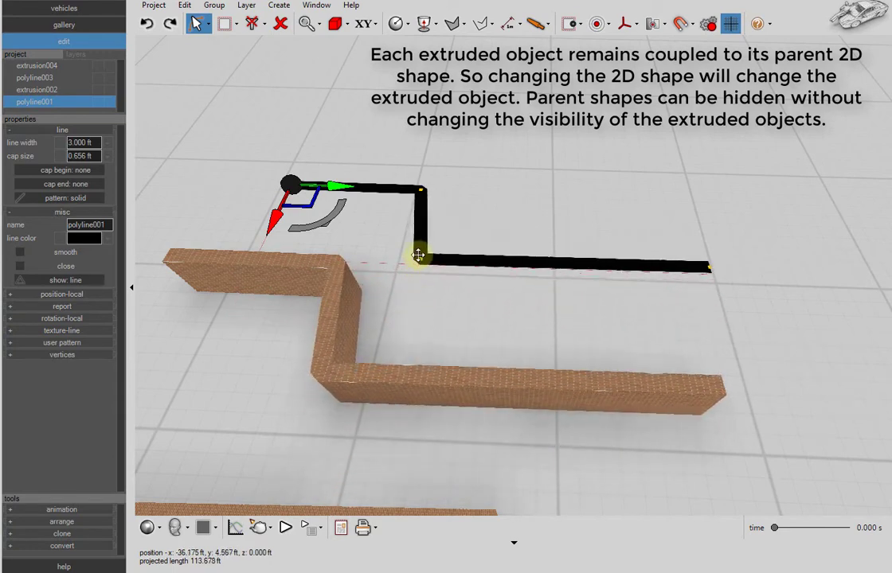
# Try a line width of 5 ft on polyline001, and settle on 1 ft.
pyautogui.click(93, 141)
pyautogui.write('5')
pyautogui.press('Return')
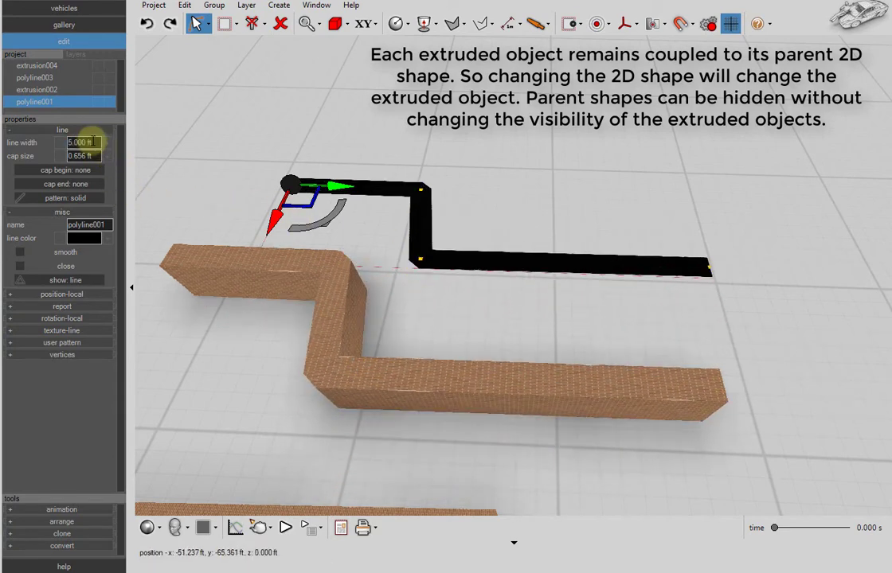
pyautogui.write('1')
pyautogui.press('Return')
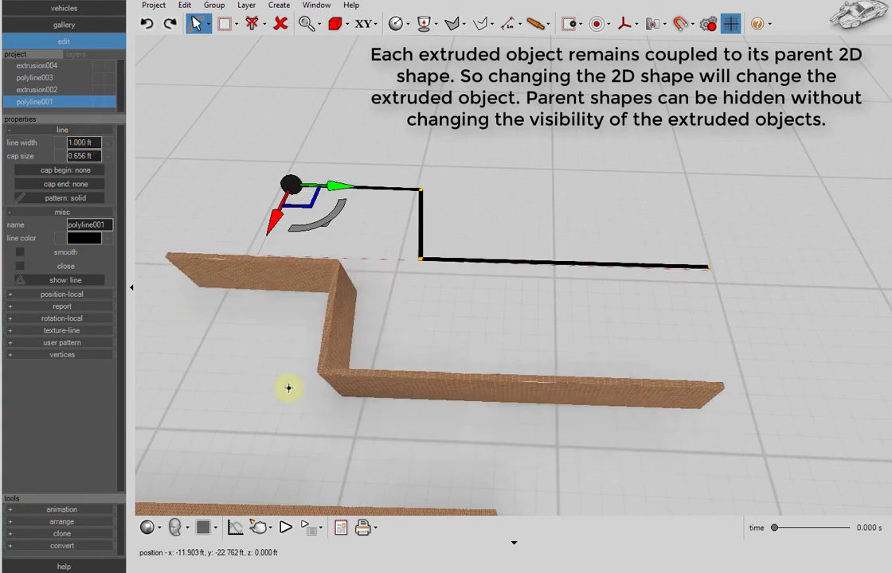
# Hide the parent shapes polyline001 and polyline003.
pyautogui.moveTo(470, 399)
pyautogui.mouseDown(button='middle')
pyautogui.moveTo(483, 398)
pyautogui.moveTo(609, 295)
pyautogui.moveTo(492, 398)
pyautogui.moveTo(454, 398)
pyautogui.mouseUp(button='middle')
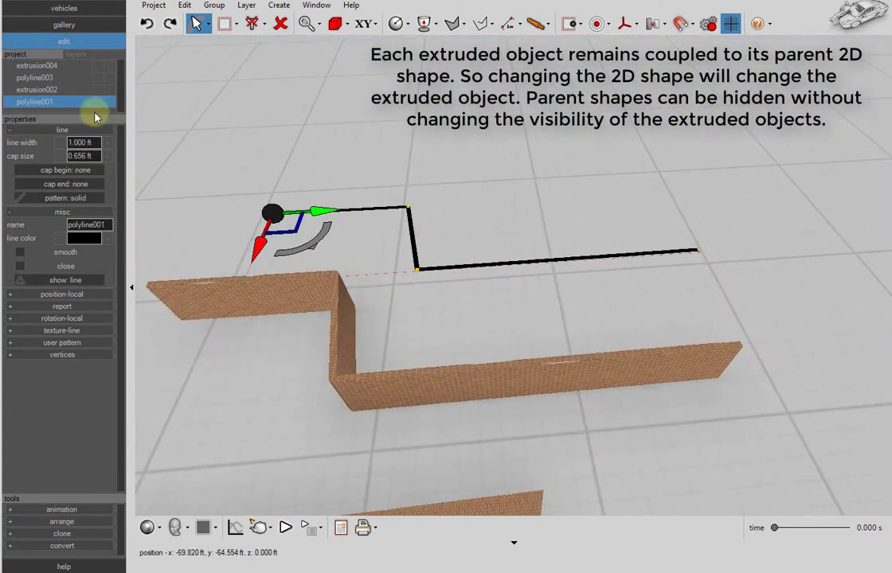
pyautogui.click(99, 104)
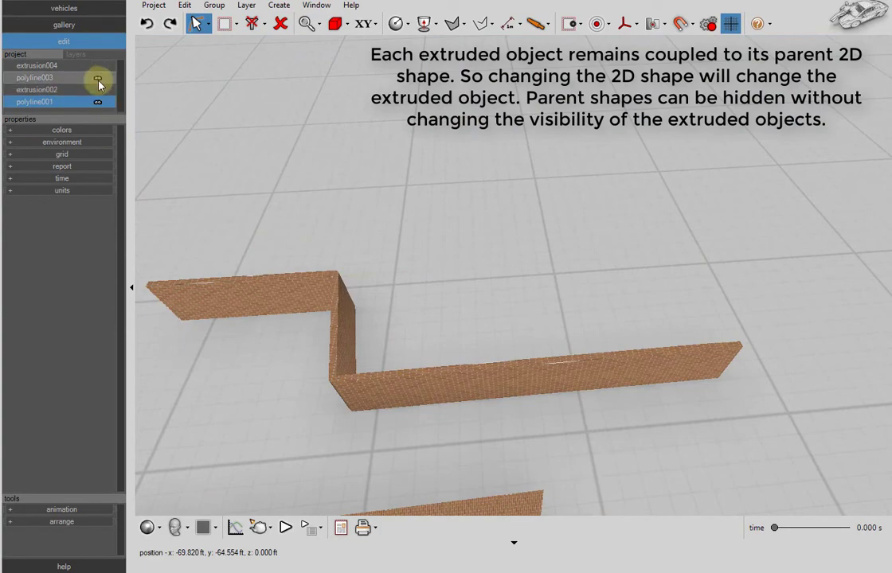
pyautogui.click(99, 82)
# Move the zigzag wall extrusion002 across the ground and deselect it.
pyautogui.moveTo(484, 275); pyautogui.dragTo(593, 269, button='middle')
pyautogui.click(370, 248)
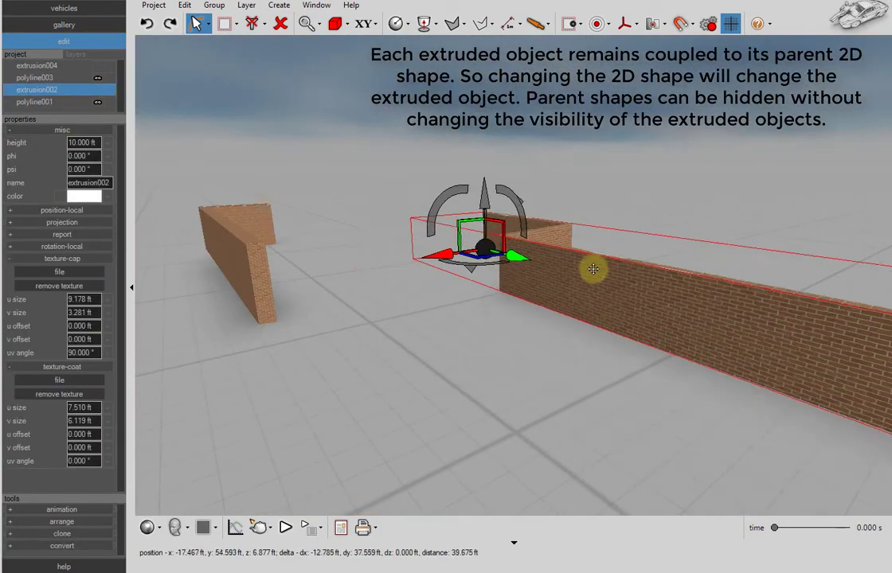
pyautogui.moveTo(593, 269); pyautogui.dragTo(428, 230)
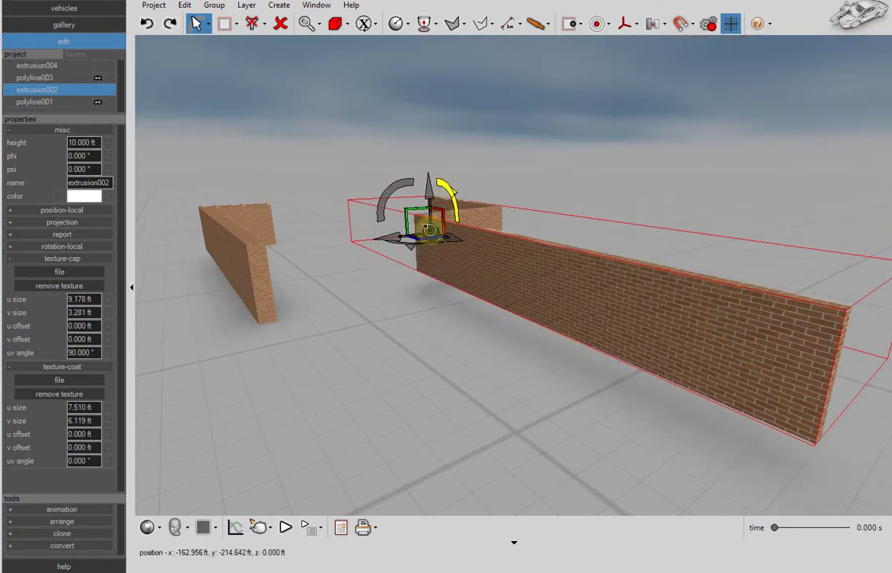
pyautogui.click(364, 318)
# Make the L-shaped wall extrusion004 an unyielding / terrain object.
pyautogui.moveTo(364, 318); pyautogui.dragTo(519, 367, button='middle')
pyautogui.moveTo(464, 252); pyautogui.dragTo(377, 390, button='middle')
pyautogui.moveTo(353, 309); pyautogui.dragTo(406, 275, button='middle')
pyautogui.click(406, 276)
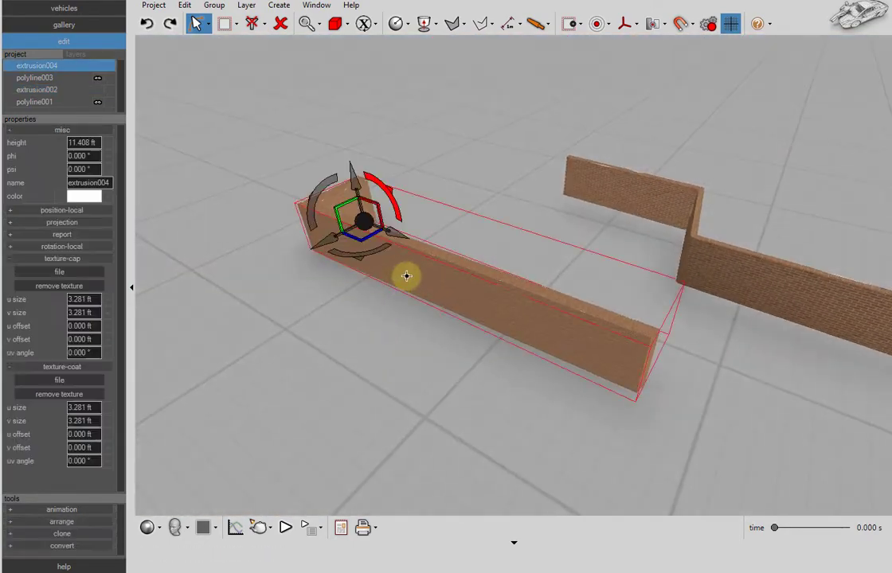
pyautogui.click(279, 5)
pyautogui.moveTo(298, 123)
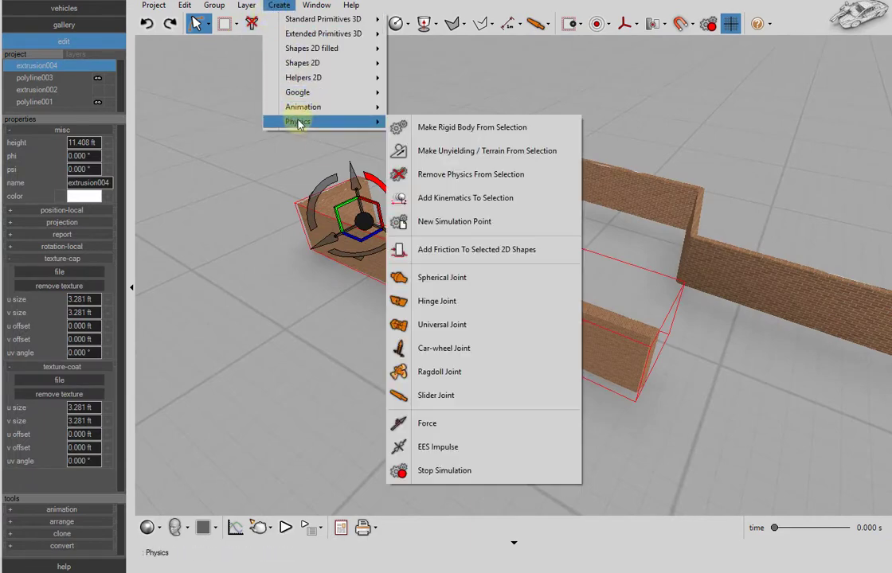
pyautogui.click(412, 151)
# Look over the L-shaped wall's property groups, collapsing misc and texture-cap, and deselect the wall.
pyautogui.moveTo(342, 298); pyautogui.dragTo(274, 308, button='middle')
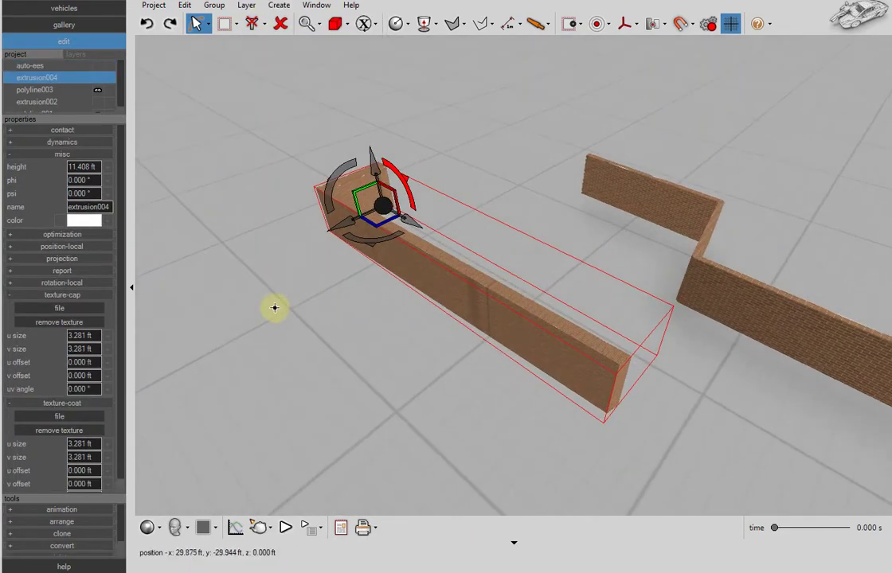
pyautogui.click(62, 154)
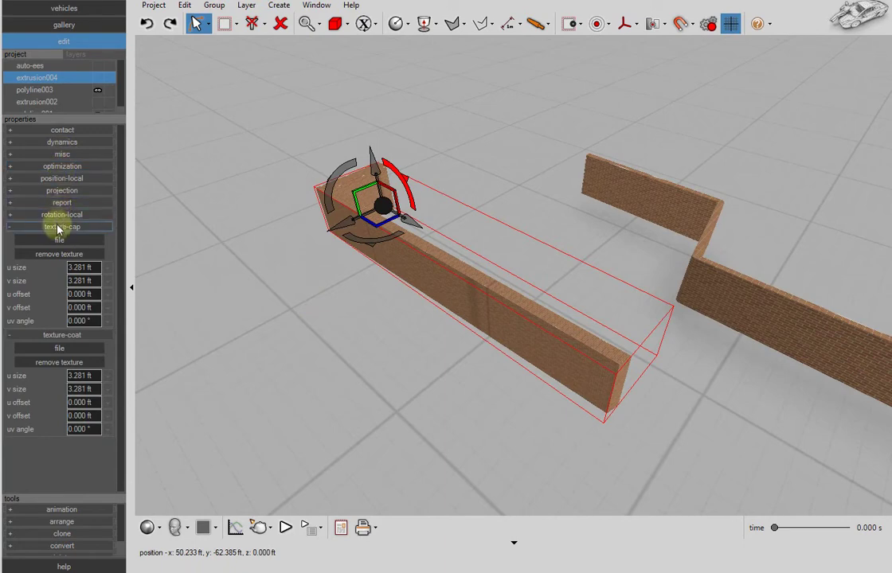
pyautogui.click(60, 226)
pyautogui.click(64, 191)
pyautogui.click(308, 322)
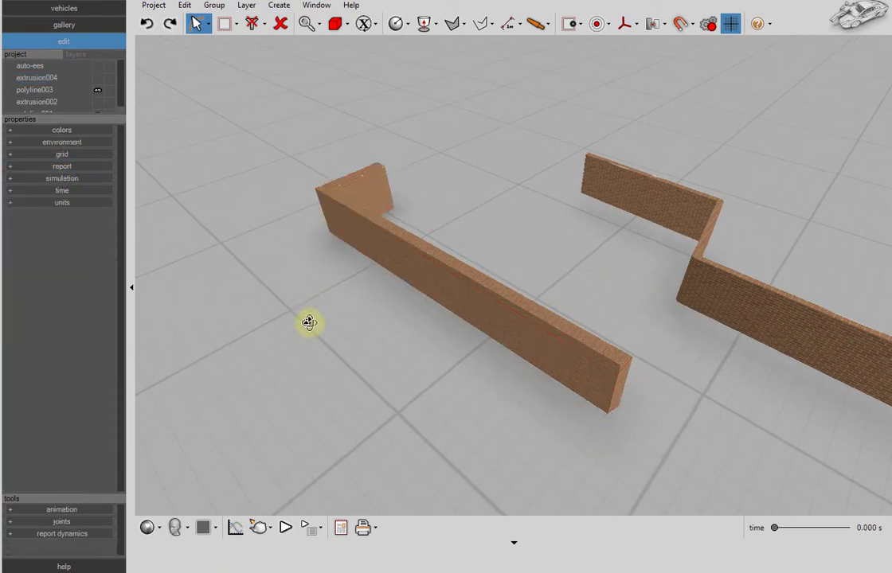
# Place an AMC Matador car from the vehicle library on the ground beside the L-shaped wall.
pyautogui.moveTo(308, 323); pyautogui.dragTo(197, 137, button='middle')
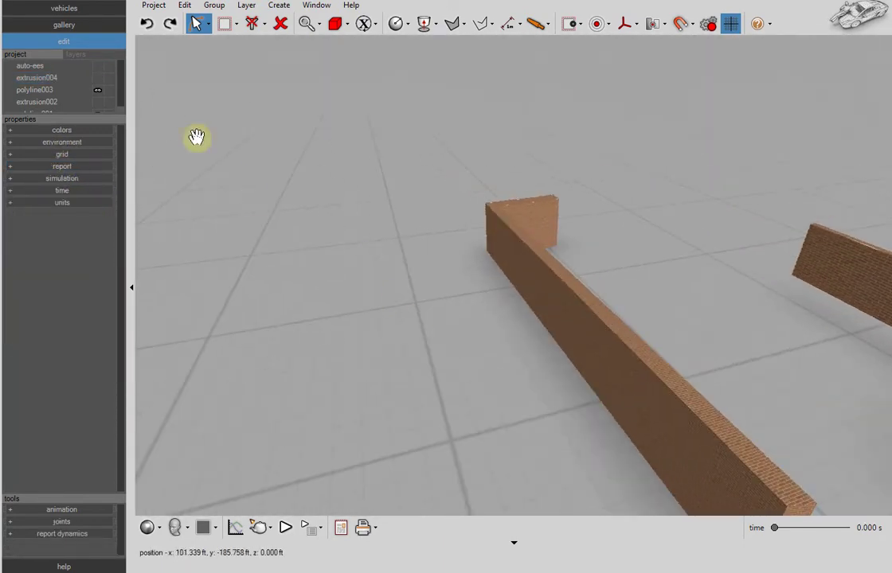
pyautogui.click(90, 11)
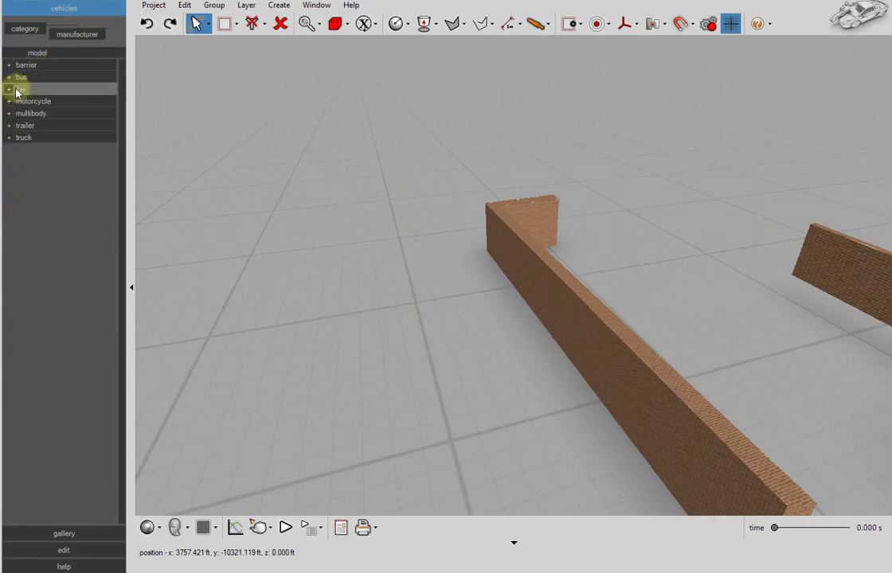
pyautogui.click(8, 90)
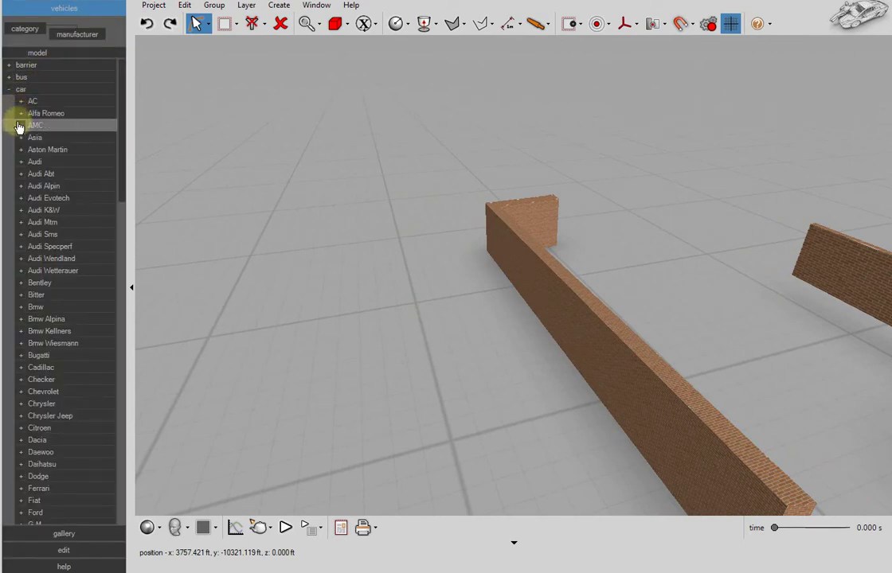
pyautogui.click(19, 125)
pyautogui.moveTo(28, 138); pyautogui.dragTo(305, 303)
# Rotate the Matador about 90° around its vertical axis.
pyautogui.moveTo(309, 344); pyautogui.dragTo(430, 388, button='middle')
pyautogui.moveTo(395, 401); pyautogui.dragTo(681, 211)
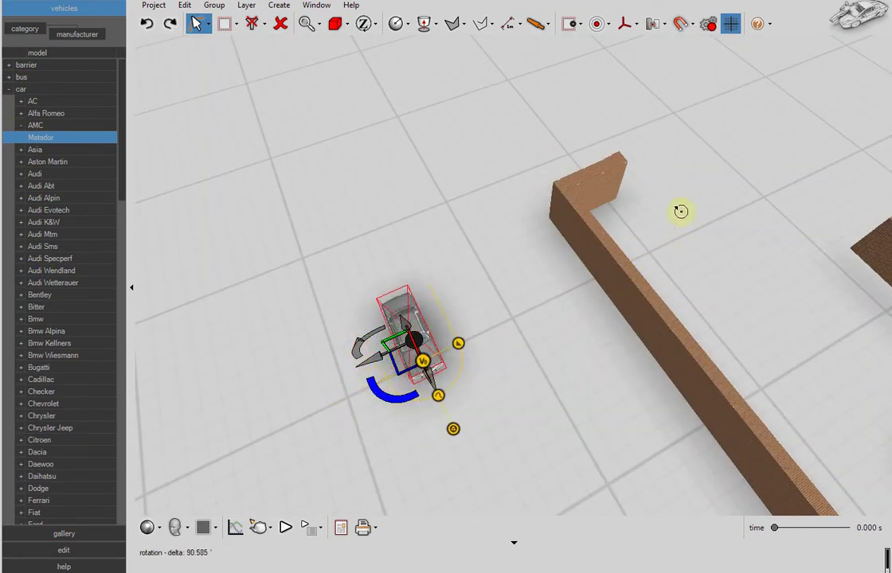
# Rotate the Matador about -191° around its vertical axis to face the L-shaped wall, and give it an initial velocity towards the wall.
pyautogui.moveTo(701, 46); pyautogui.dragTo(98, 62)
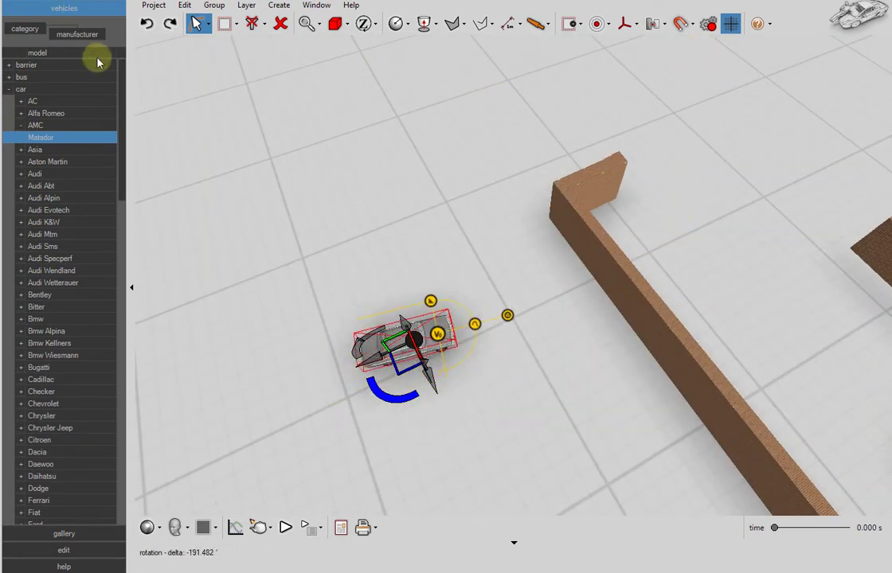
pyautogui.moveTo(441, 333); pyautogui.dragTo(828, 359)
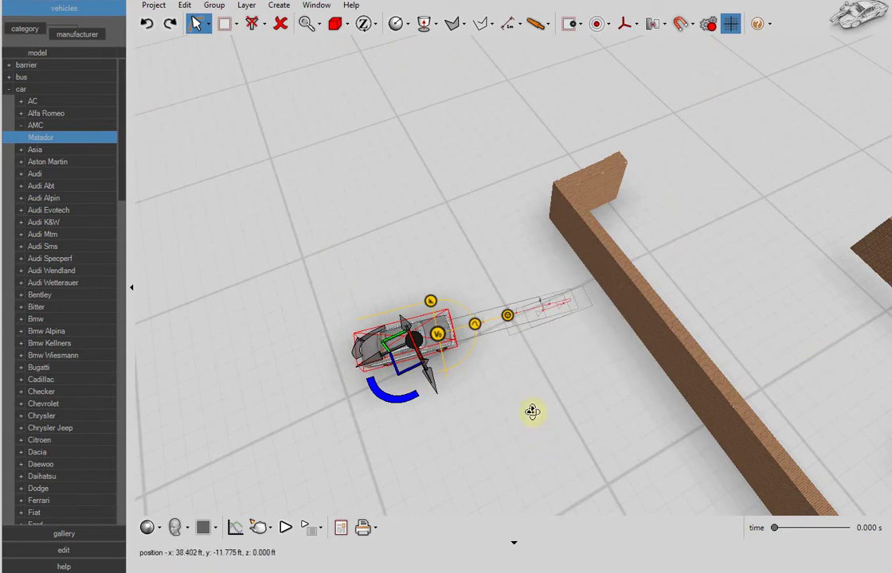
pyautogui.keyDown('alt'); pyautogui.moveTo(532, 413); pyautogui.dragTo(412, 321, button='middle'); pyautogui.keyUp('alt')
pyautogui.moveTo(430, 321); pyautogui.dragTo(420, 384)
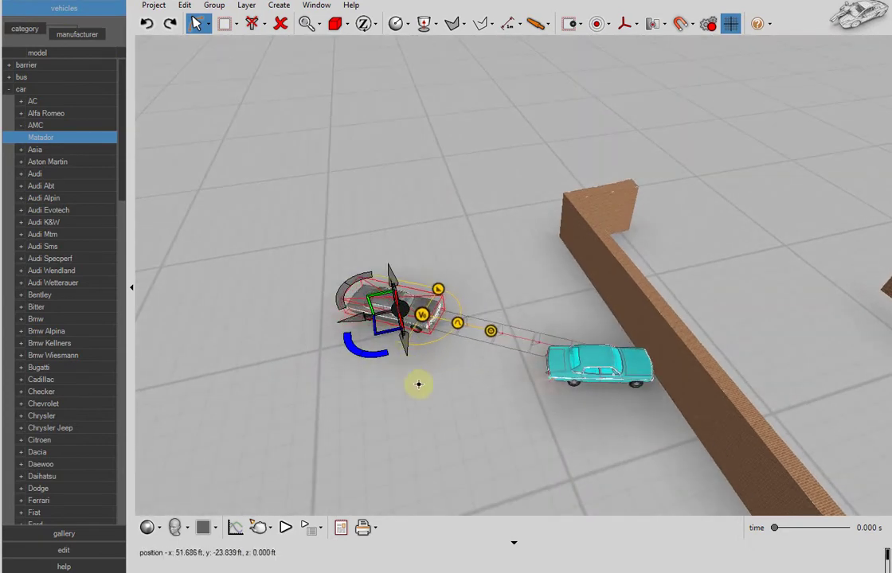
# Run the simulation and examine the Matador's collision with the L-shaped brick wall up close from a low angle.
pyautogui.click(284, 532)
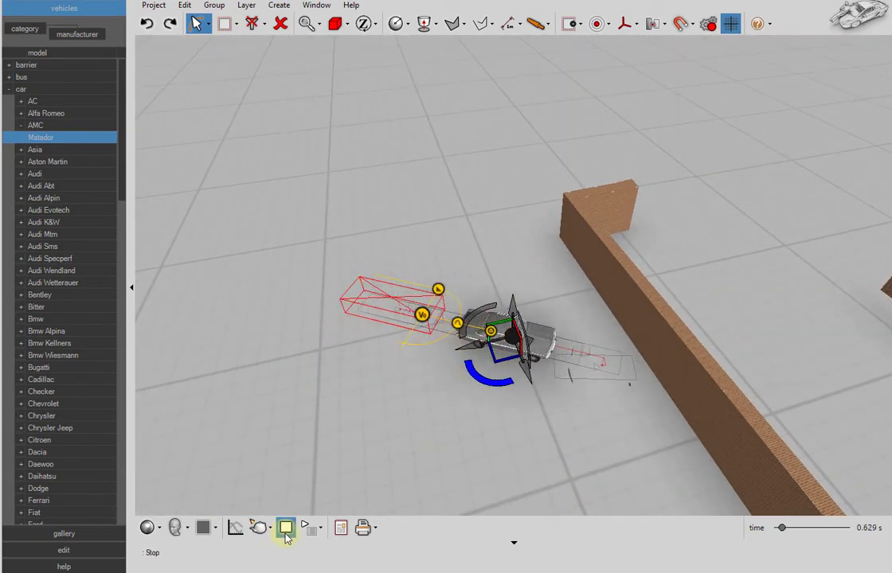
pyautogui.scroll(3, 637, 444)
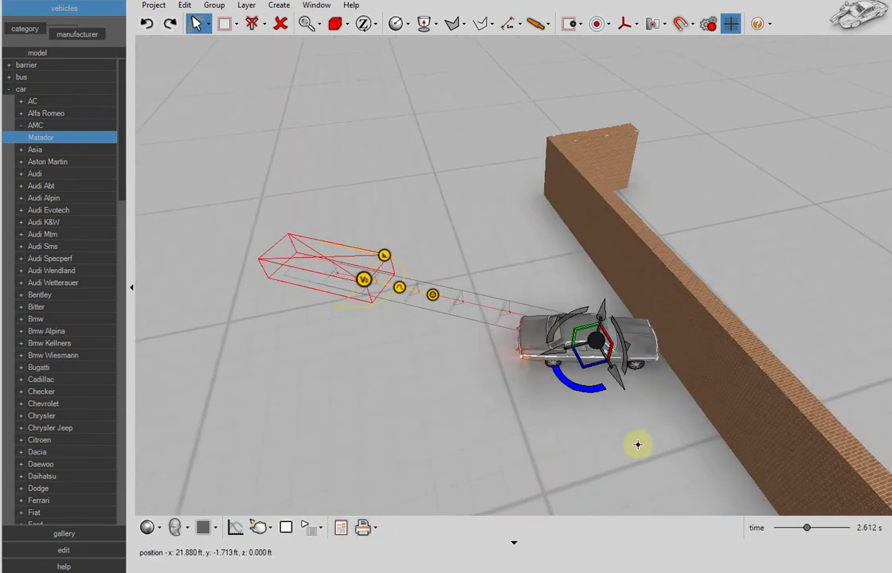
pyautogui.keyDown('alt'); pyautogui.moveTo(637, 447); pyautogui.dragTo(594, 403, button='middle'); pyautogui.keyUp('alt')
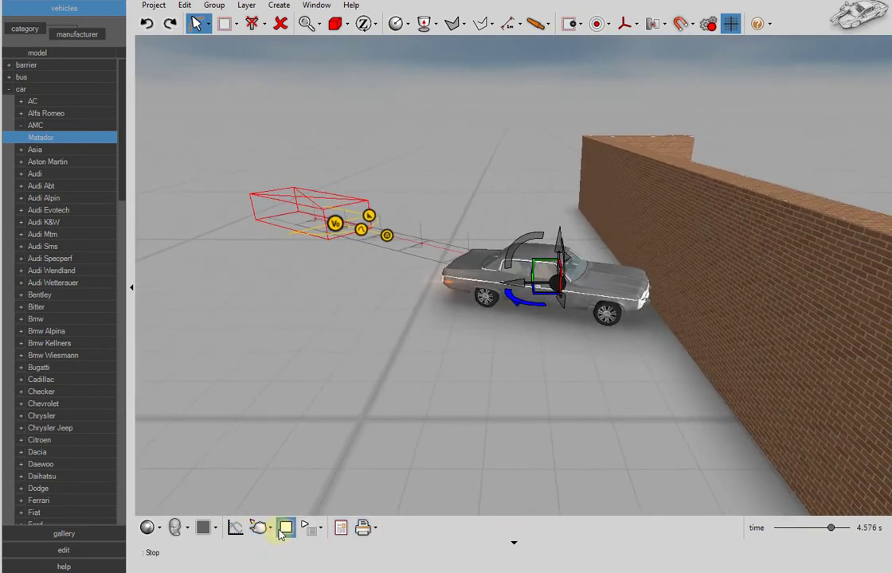